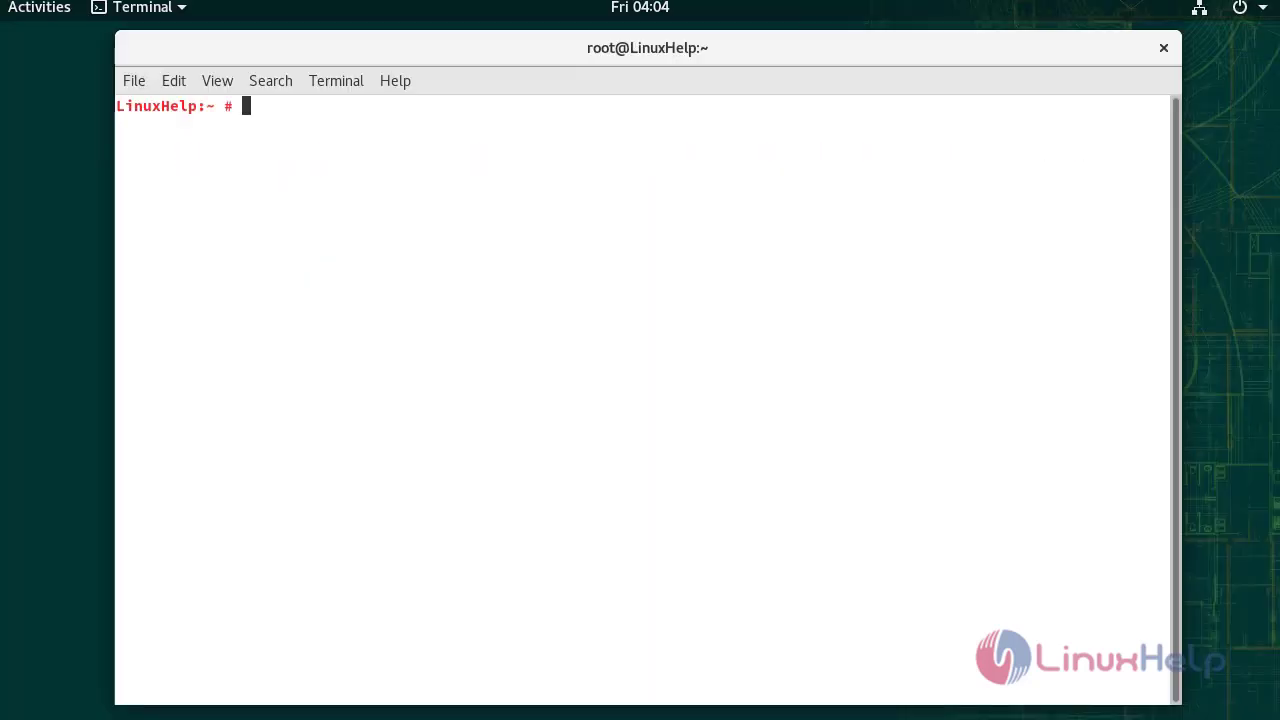
Install the php7-zlib package with 'zypper install php-zlib', confirming with y.
{"action": "key", "text": "Return"}
{"action": "key", "text": "Return"}
{"action": "key", "text": "Return"}
{"action": "key", "text": "Return"}
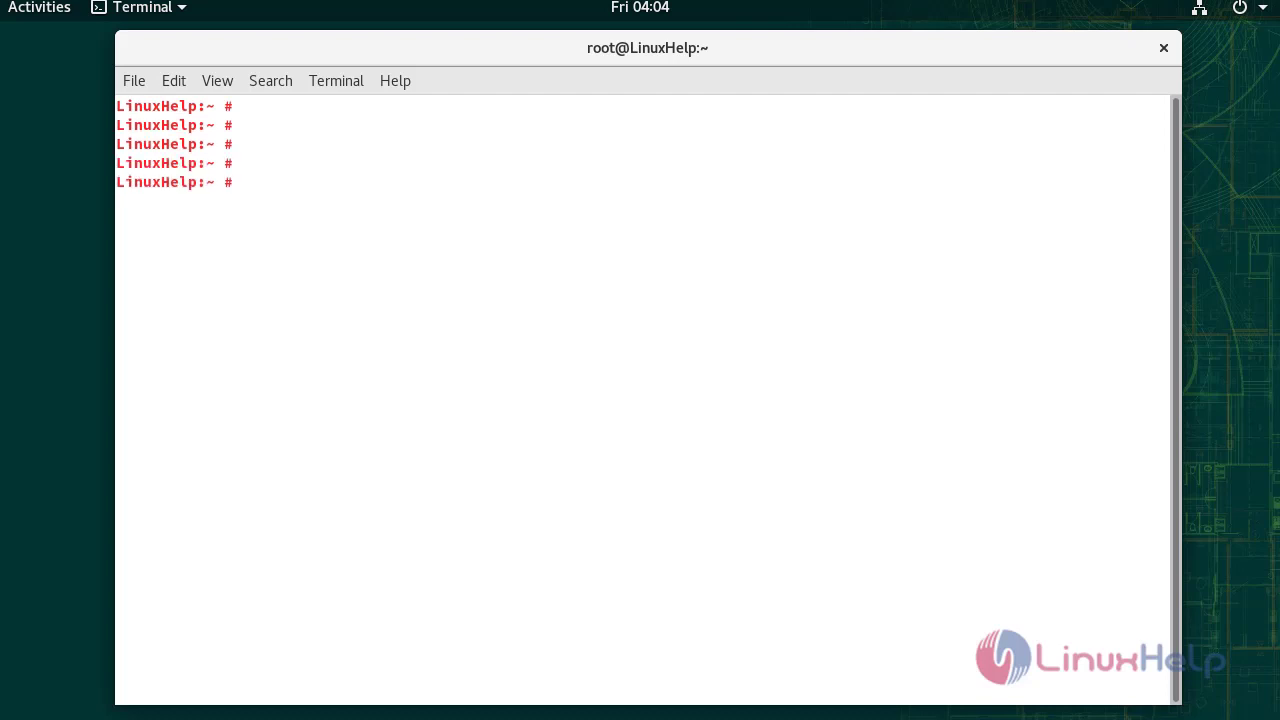
{"action": "type", "text": "zypper install php-zlib"}
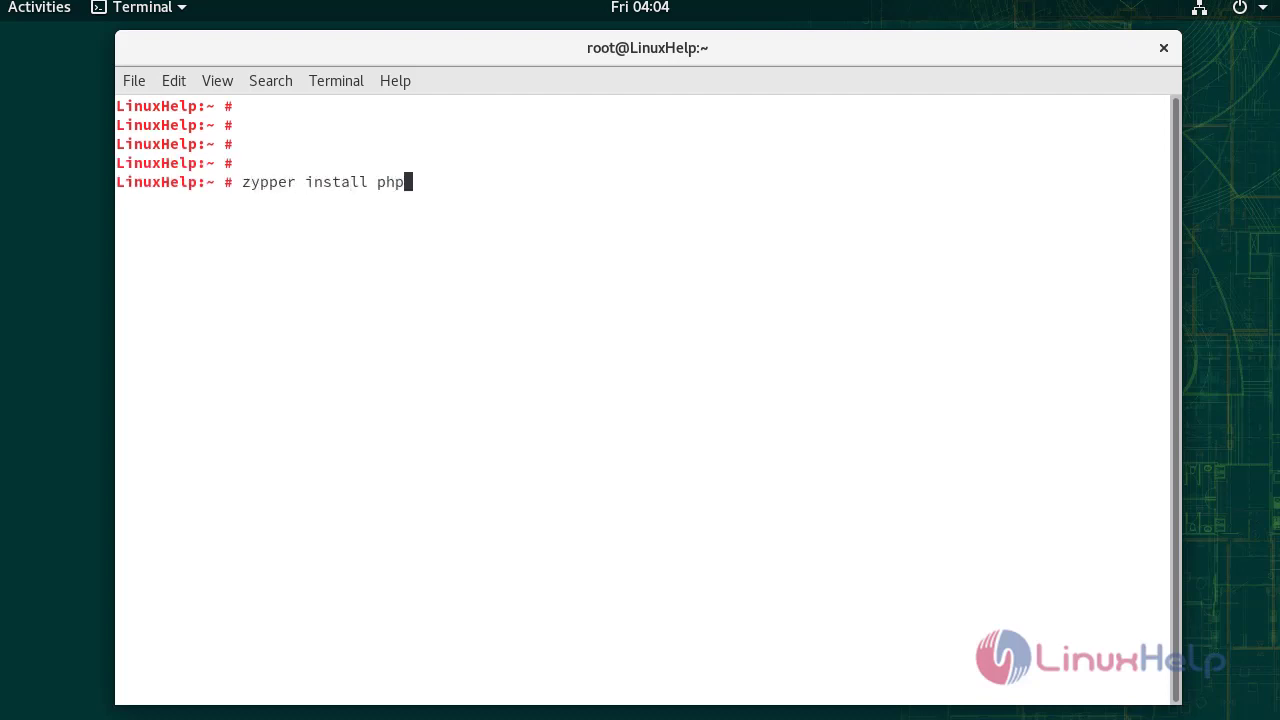
{"action": "key", "text": "Return"}
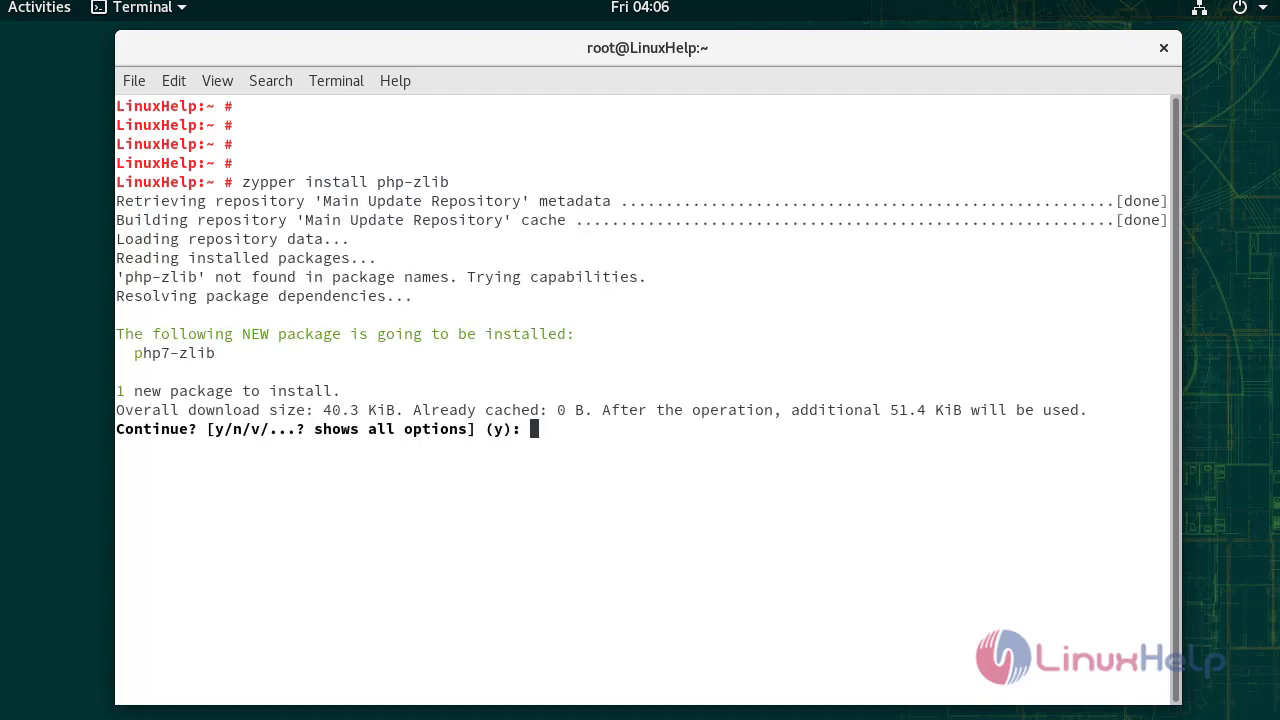
{"action": "type", "text": "y"}
{"action": "key", "text": "Return"}
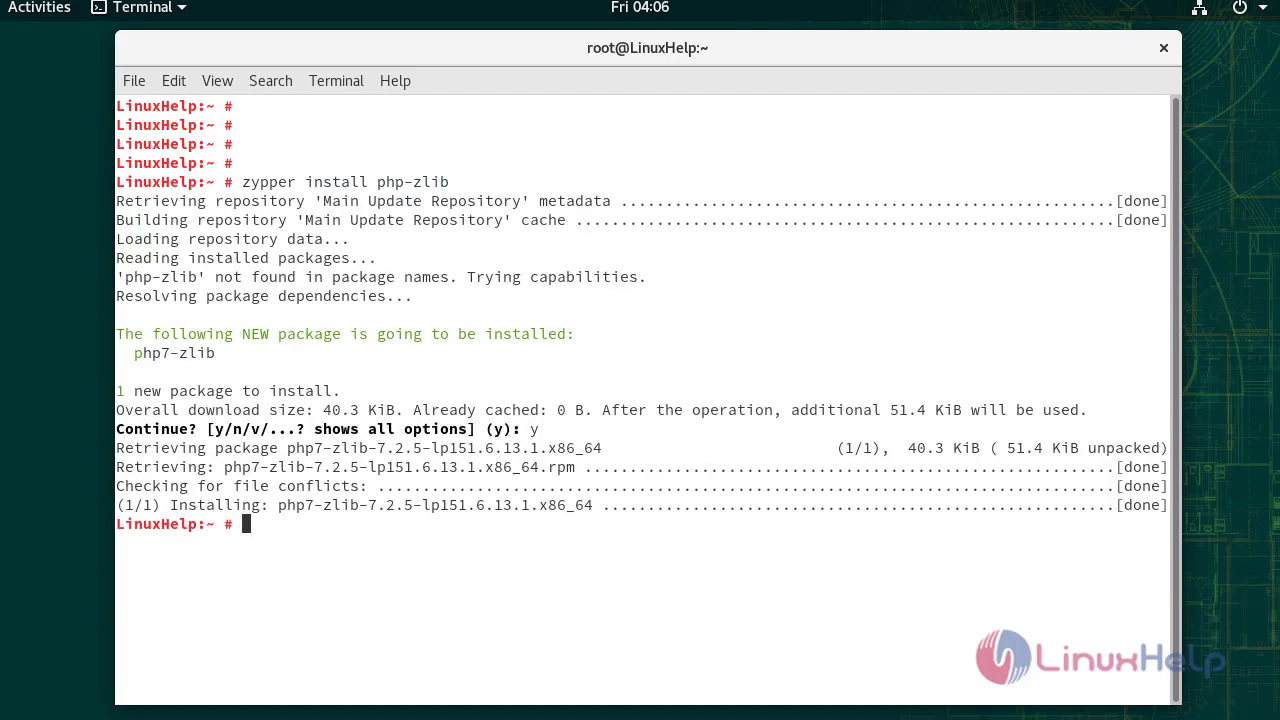
Change the working directory to /mnt.
{"action": "key", "text": "Return"}
{"action": "key", "text": "Return"}
{"action": "key", "text": "Return"}
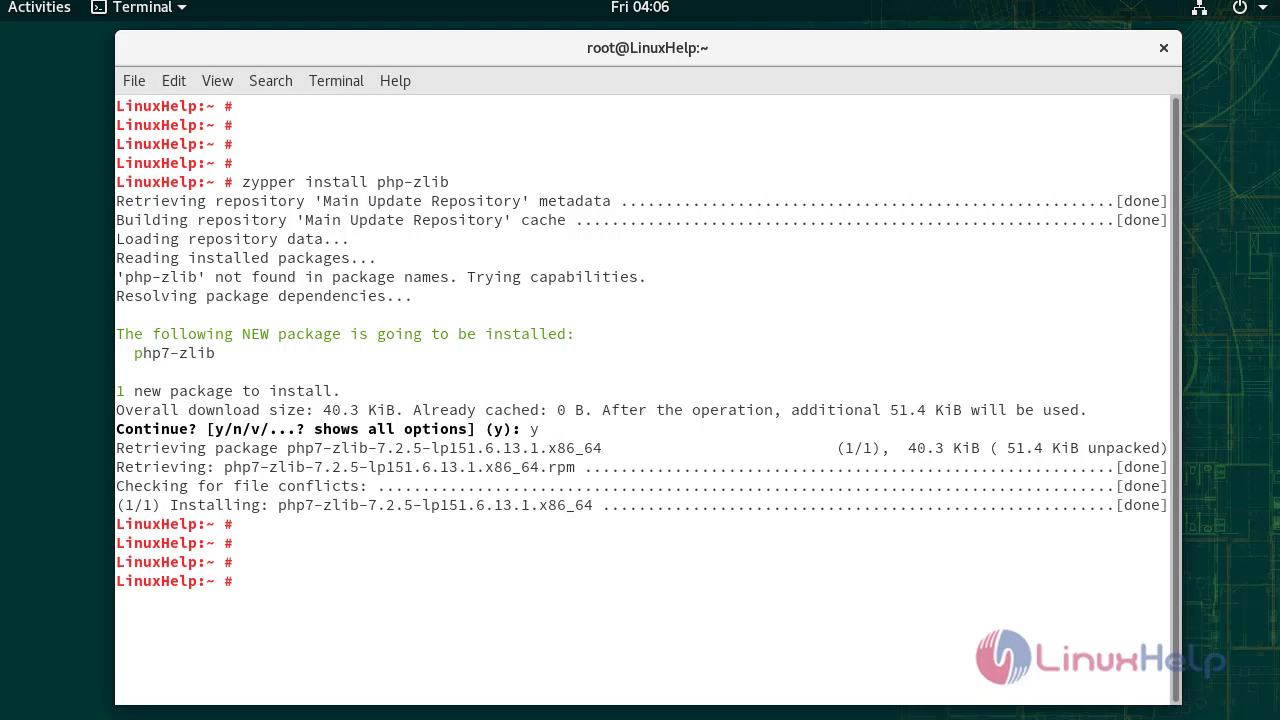
{"action": "type", "text": "cd /mnt"}
{"action": "key", "text": "Return"}
{"action": "key", "text": "Return"}
{"action": "key", "text": "Return"}
{"action": "key", "text": "Return"}
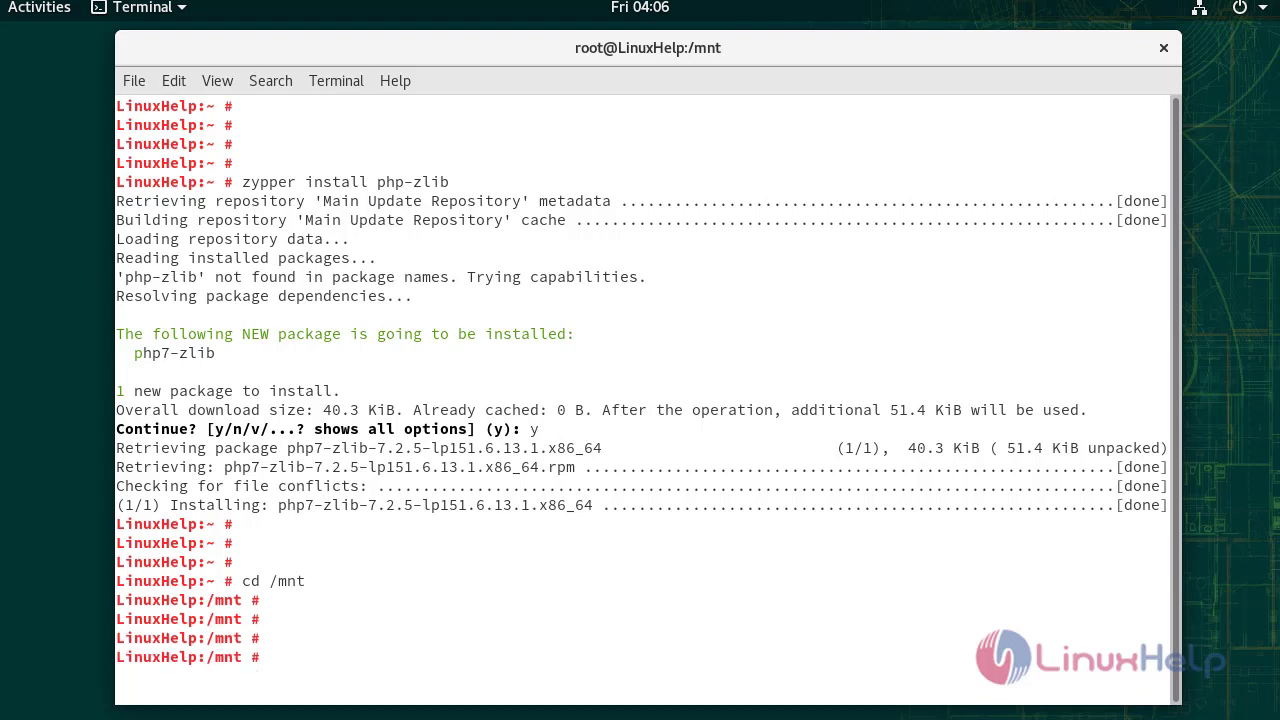
Download the Joomla 3.9.12 full package zip into /mnt with wget.
{"action": "type", "text": "wget"}
{"action": "type", "text": "https://downloads.joomla.org/cms/joomla3/3-9-12/Joomla_3-9-12-Stable-Full_Package.zip?format=zip"}
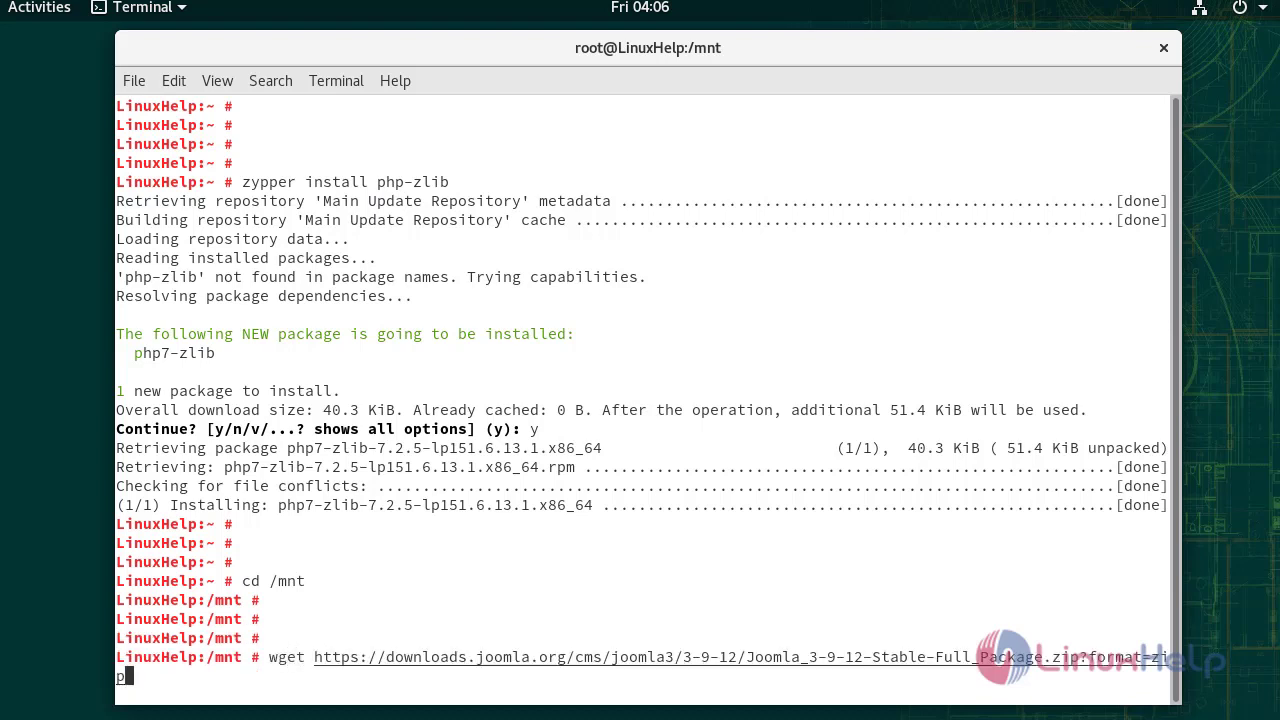
{"action": "key", "text": "Return"}
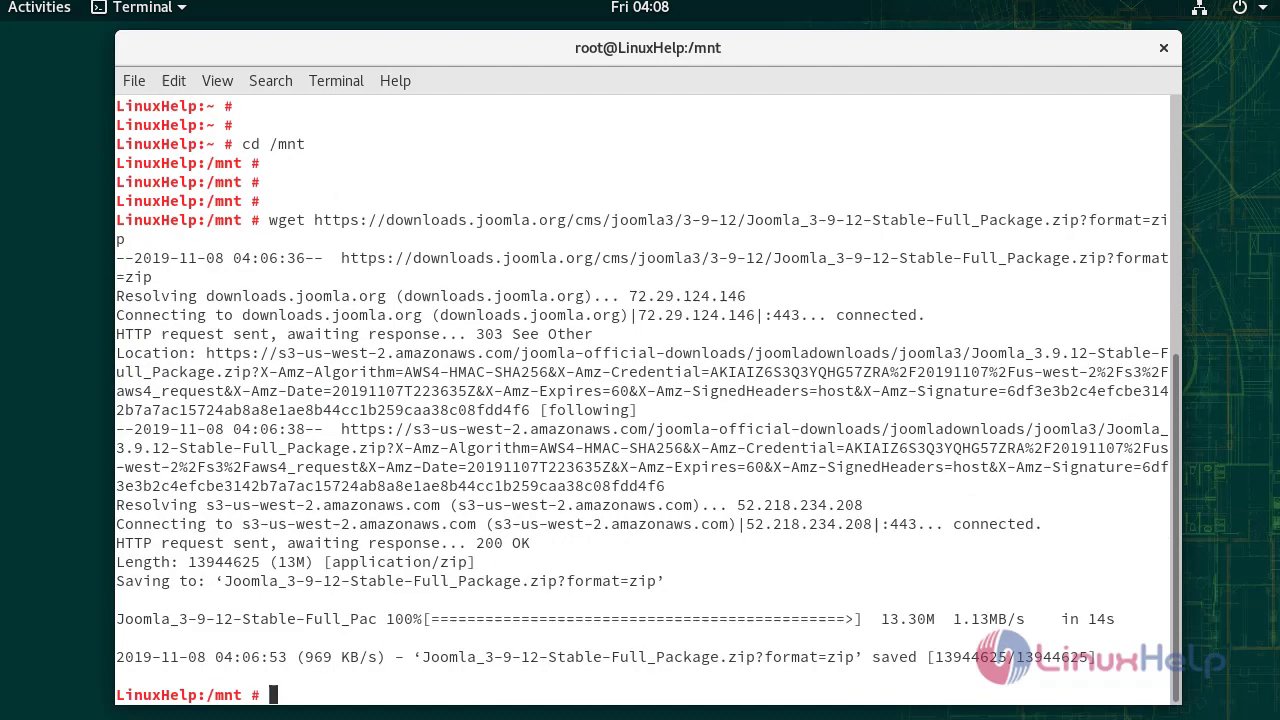
{"action": "key", "text": "Return"}
{"action": "key", "text": "Return"}
{"action": "key", "text": "Return"}
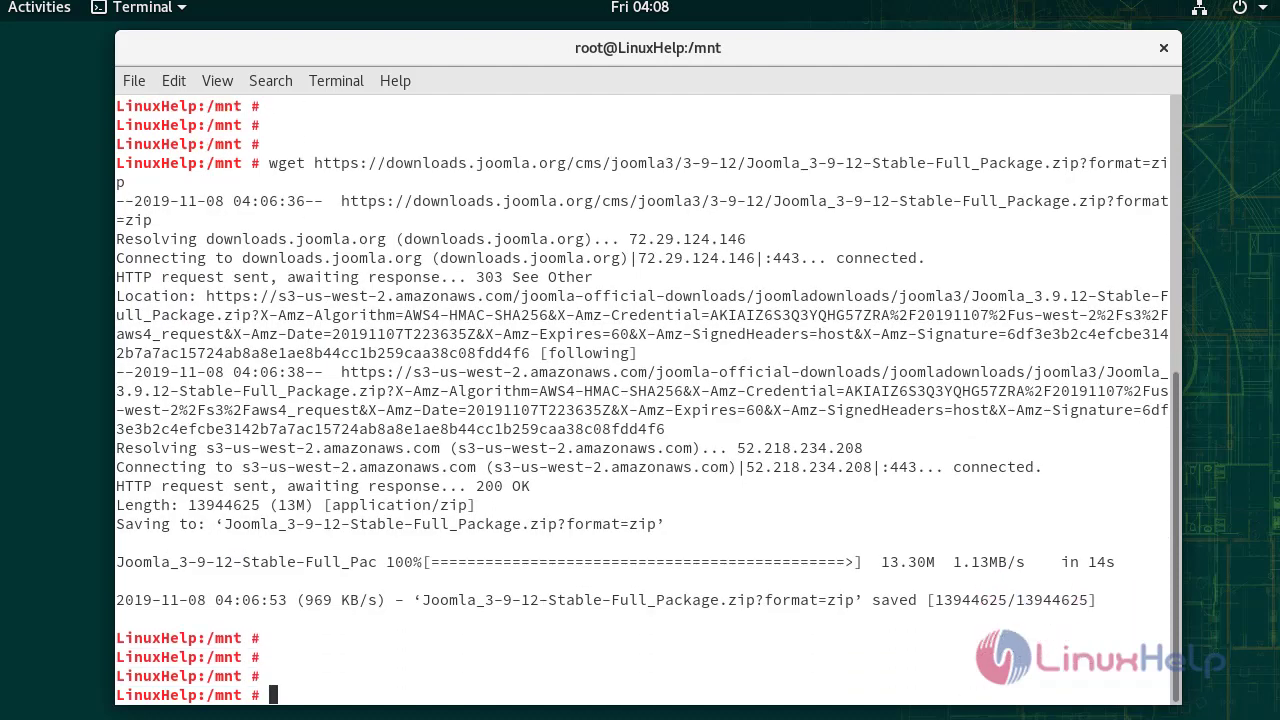
Unzip the downloaded Joomla package into /srv/www/htdocs/.
{"action": "type", "text": "unzip"}
{"action": "double_click", "coordinate": [638, 600]}
{"action": "middle_click", "coordinate": [638, 600]}
{"action": "type", "text": "-d "}
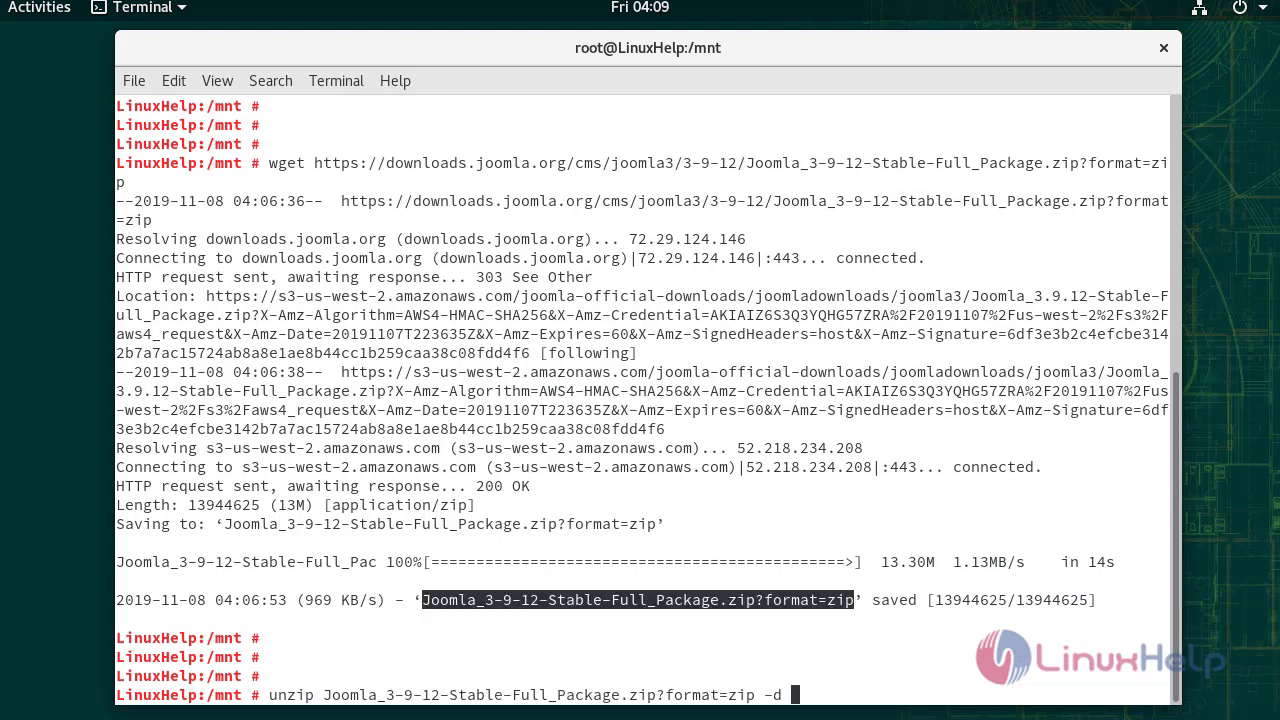
{"action": "type", "text": "/srv/www/htdocs/"}
{"action": "key", "text": "Return"}
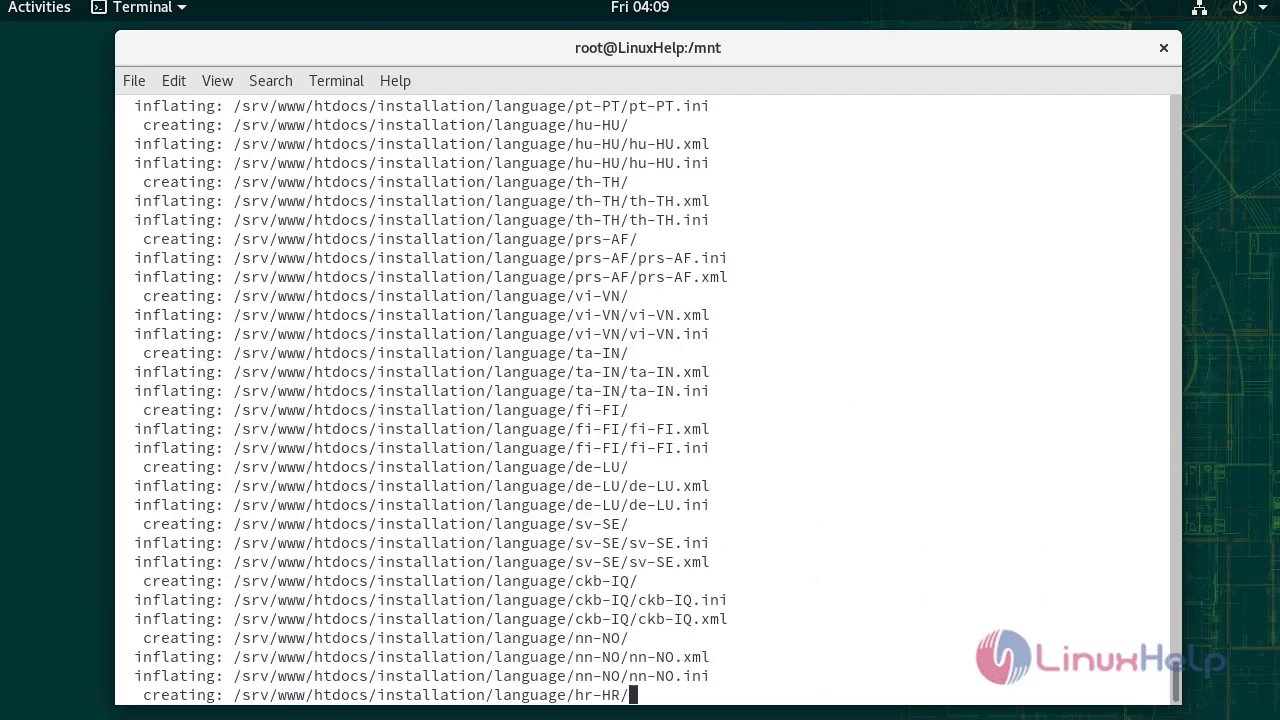
{"action": "key", "text": "Return"}
{"action": "key", "text": "Return"}
{"action": "key", "text": "Return"}
{"action": "key", "text": "Return"}
Change into /srv/www/htdocs and apply recursive 775 permissions to it.
{"action": "type", "text": "cd "}
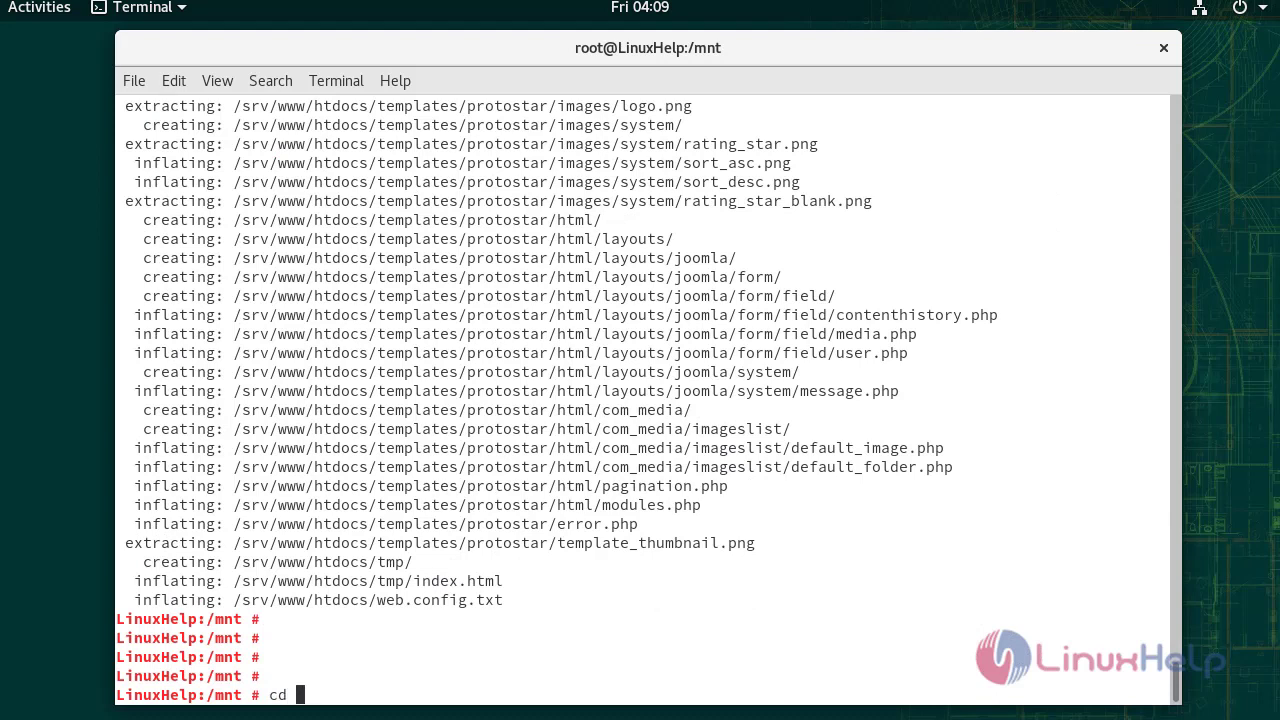
{"action": "type", "text": "/srv/www/h"}
{"action": "key", "text": "Tab"}
{"action": "key", "text": "Return"}
{"action": "key", "text": "Return"}
{"action": "key", "text": "Return"}
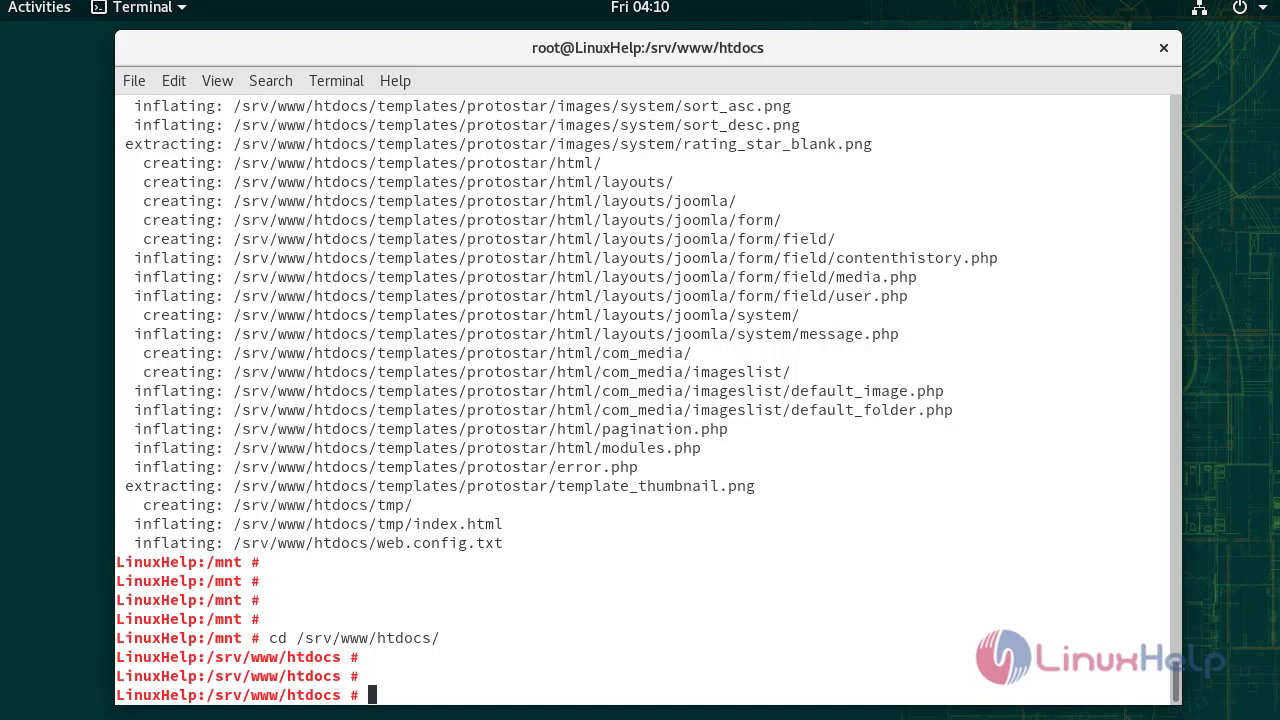
{"action": "type", "text": "chmod -R 775 /srv/www/"}
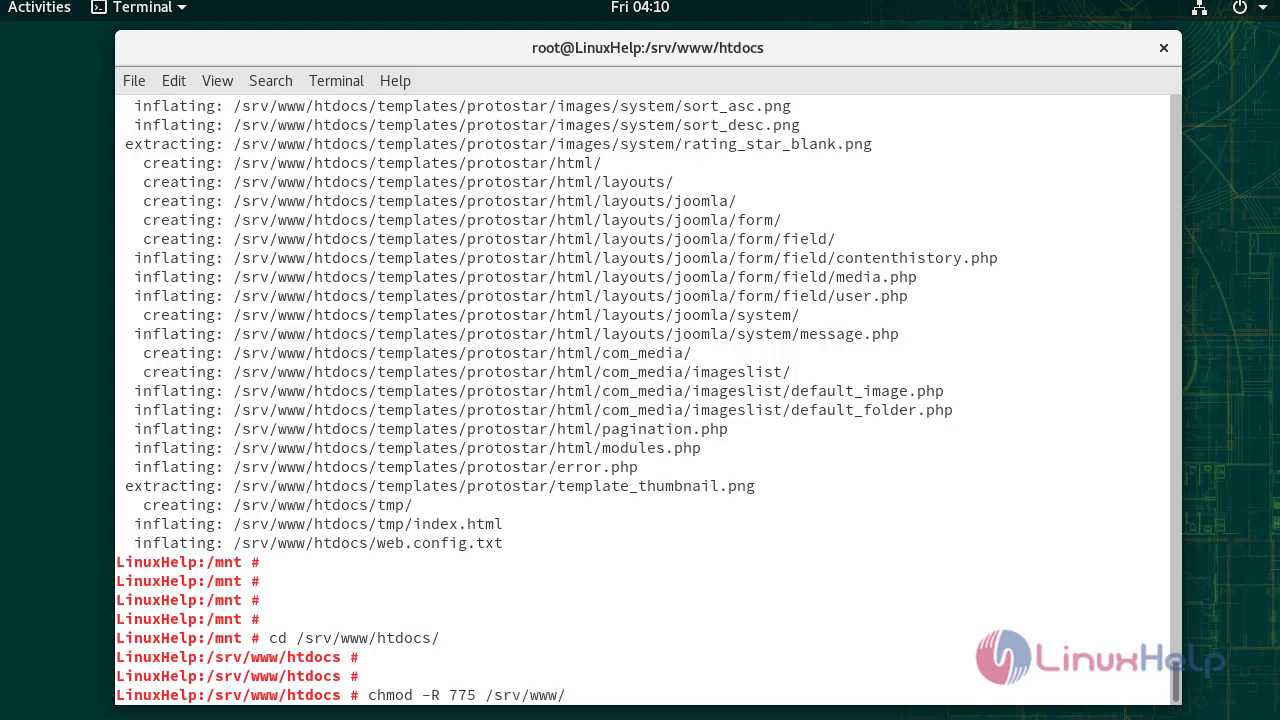
{"action": "type", "text": "htdocs/"}
{"action": "key", "text": "Return"}
{"action": "key", "text": "Return"}
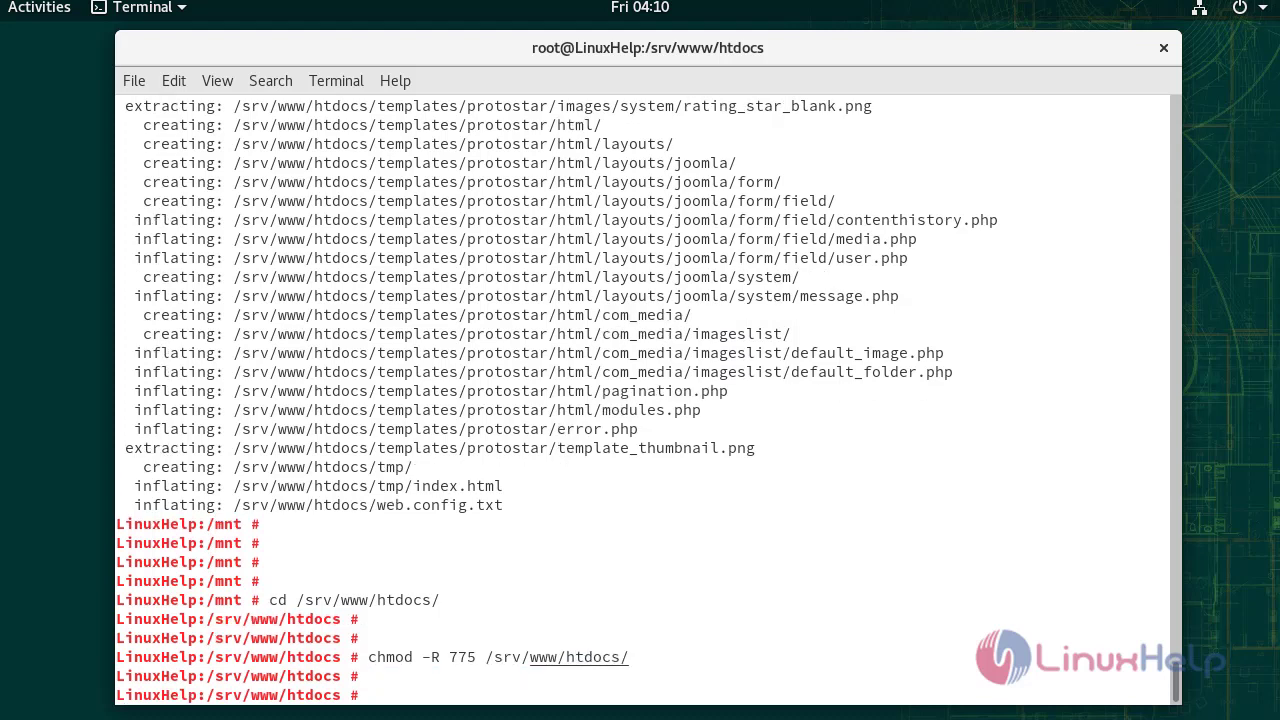
Make wwwrun:www the recursive owner of /srv/www/htdocs and list its contents with ll.
{"action": "type", "text": "chown -R wwwrun:www "}
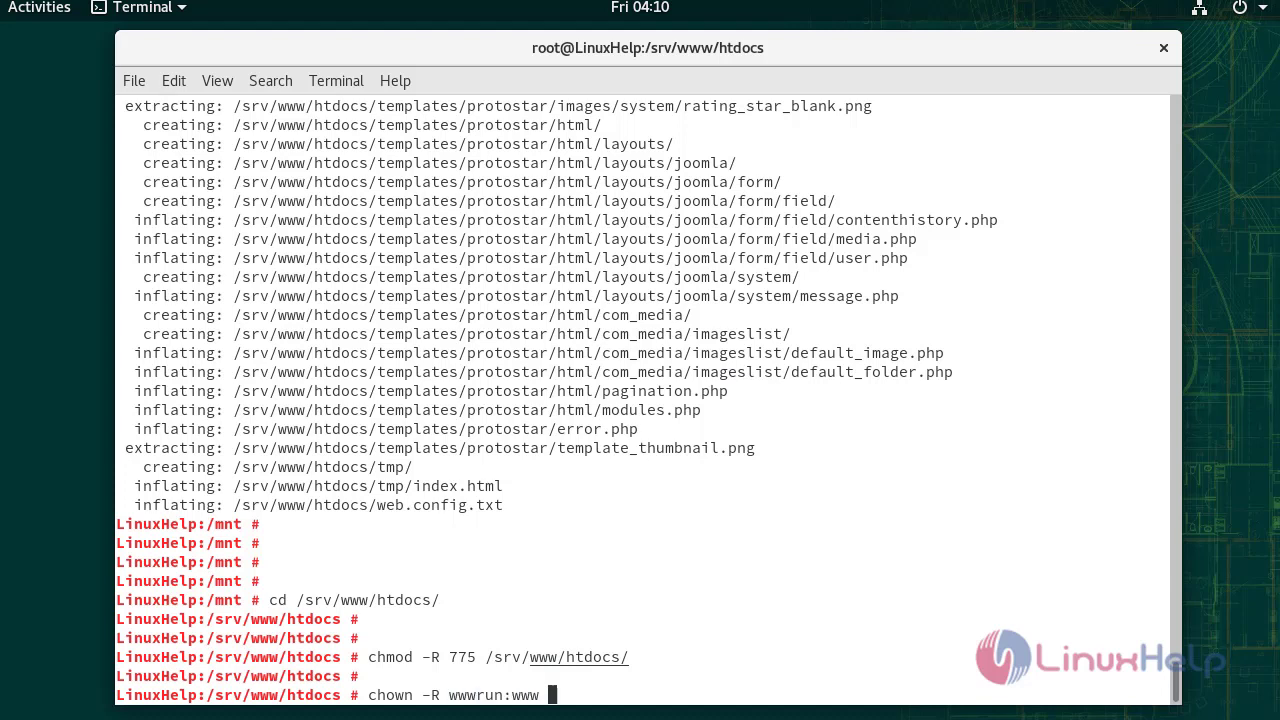
{"action": "type", "text": "/srv/www/htdocs/"}
{"action": "key", "text": "Return"}
{"action": "key", "text": "Return"}
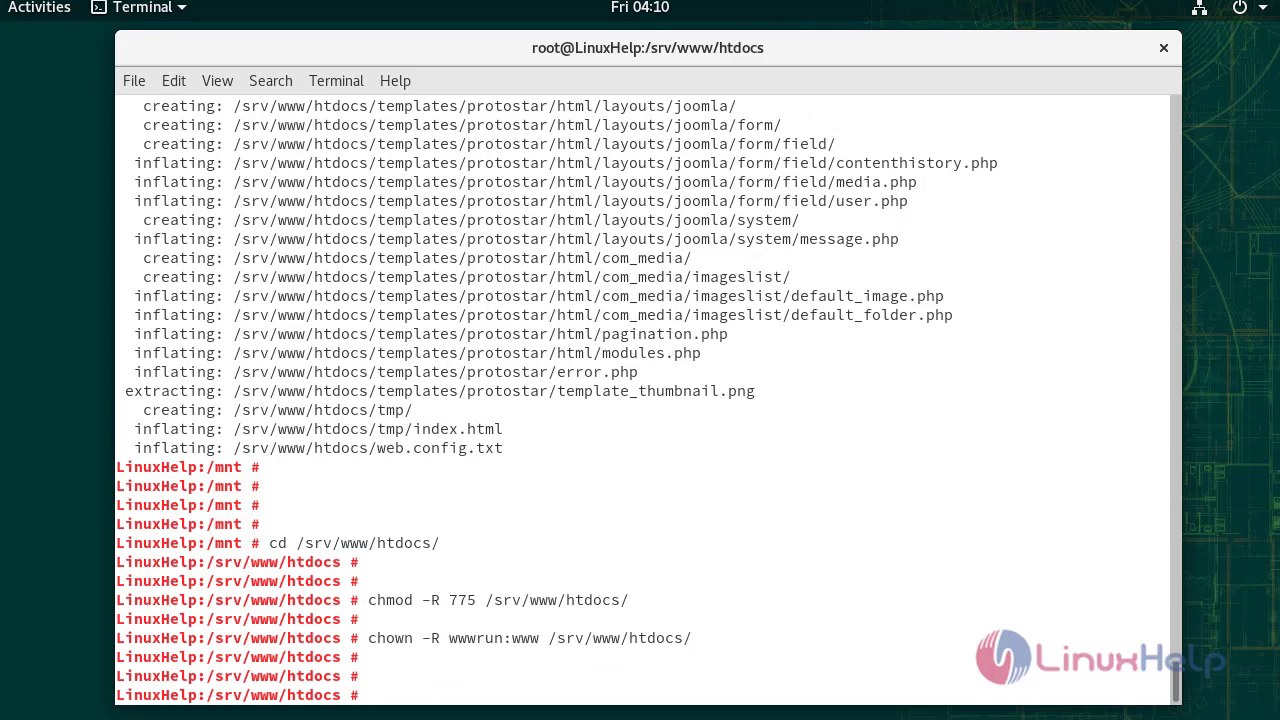
{"action": "key", "text": "Return"}
{"action": "type", "text": "ll"}
{"action": "key", "text": "Return"}
{"action": "key", "text": "Return"}
{"action": "key", "text": "Return"}
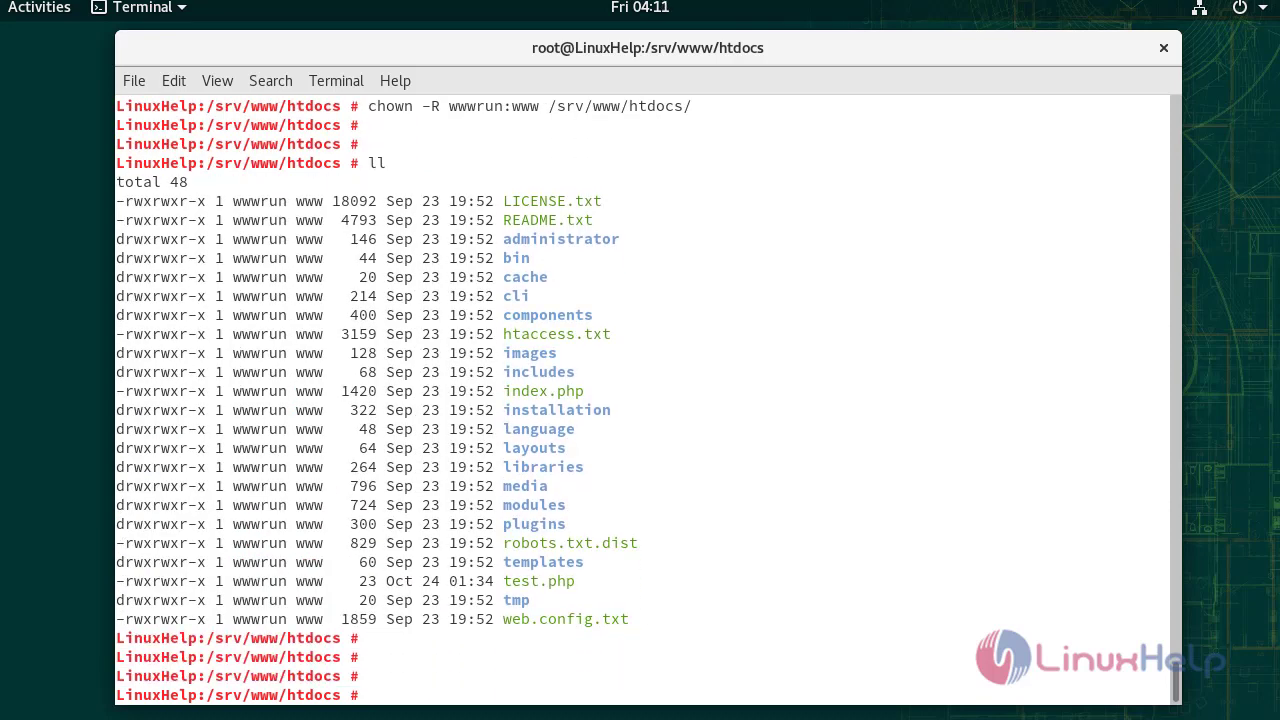
Create the /etc/apache2/conf.d/joomla.conf VirtualHost file in vim and save it.
{"action": "type", "text": "vim /etc/apac"}
{"action": "key", "text": "Tab"}
{"action": "type", "text": "c"}
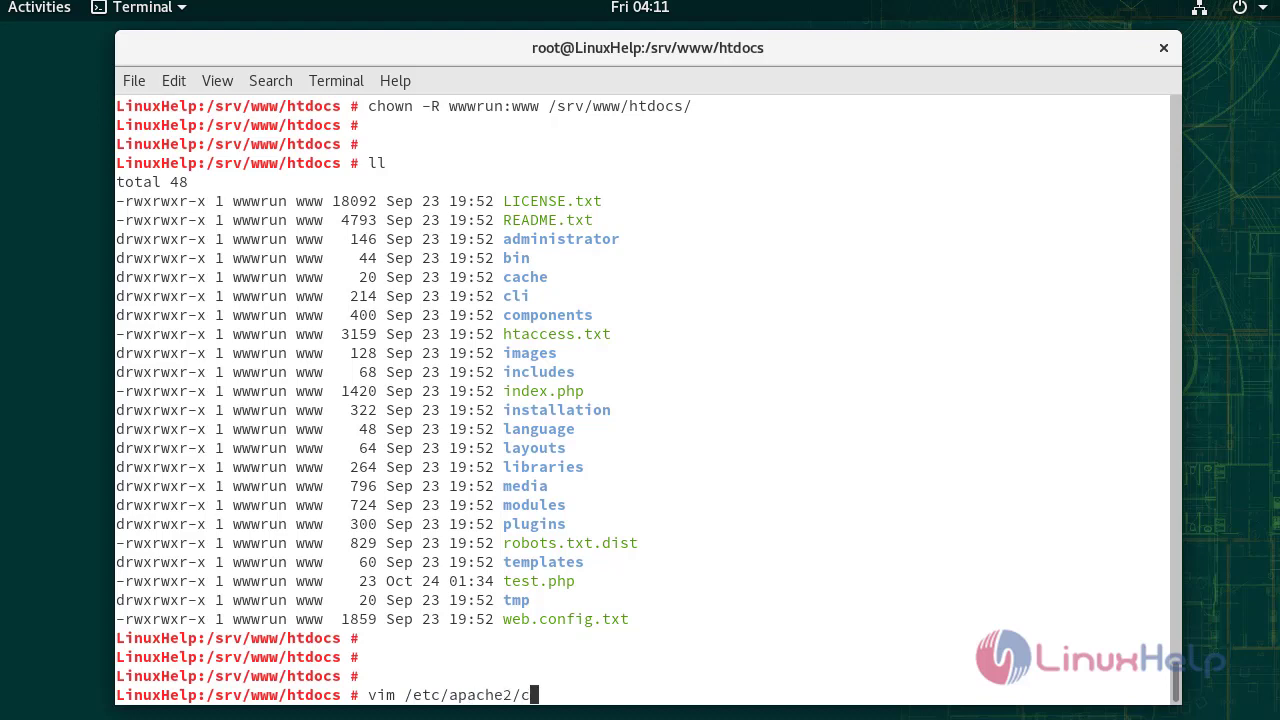
{"action": "key", "text": "Tab"}
{"action": "type", "text": "joomla.conf"}
{"action": "key", "text": "Return"}
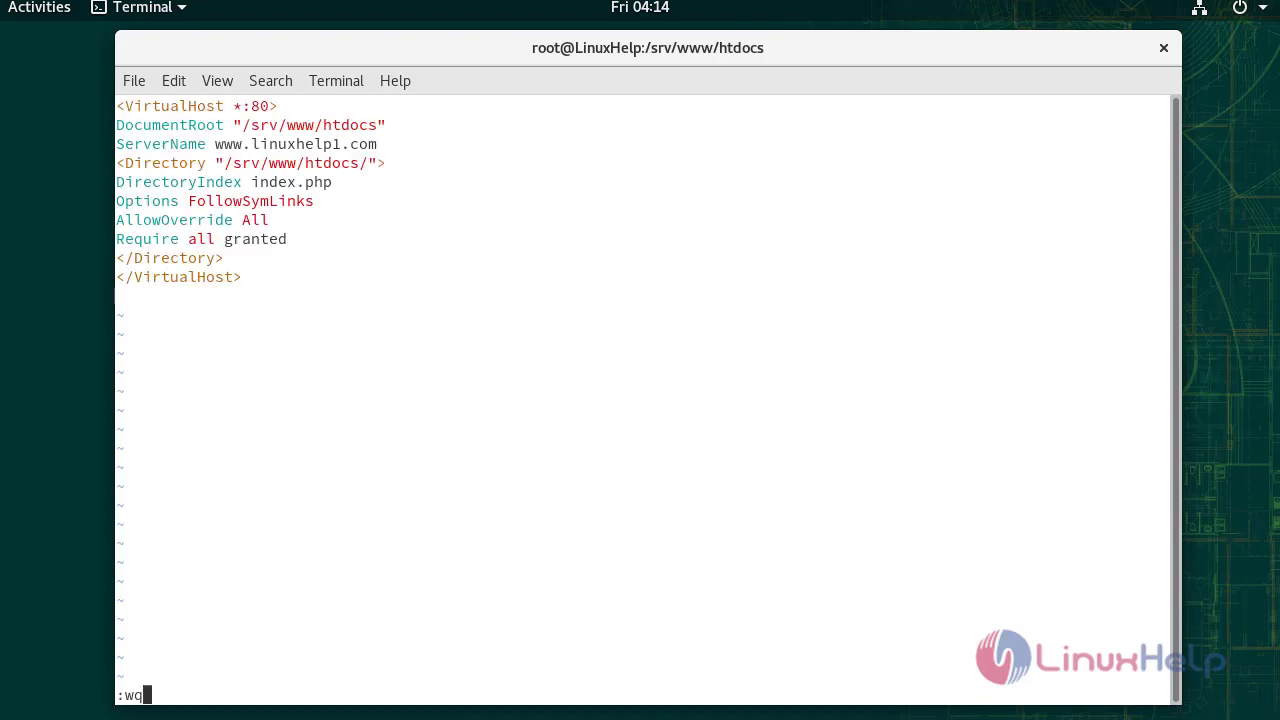
{"action": "key", "text": "Return"}
{"action": "key", "text": "Return"}
{"action": "key", "text": "Return"}
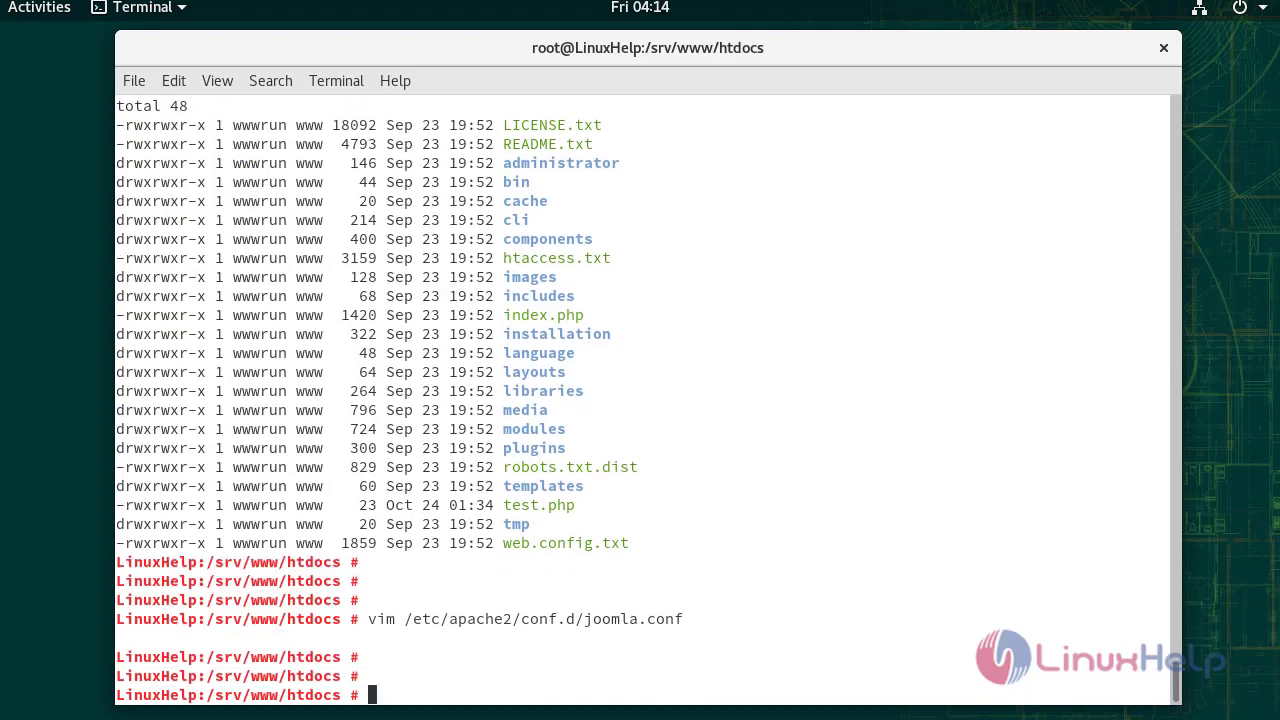
{"action": "key", "text": "Return"}
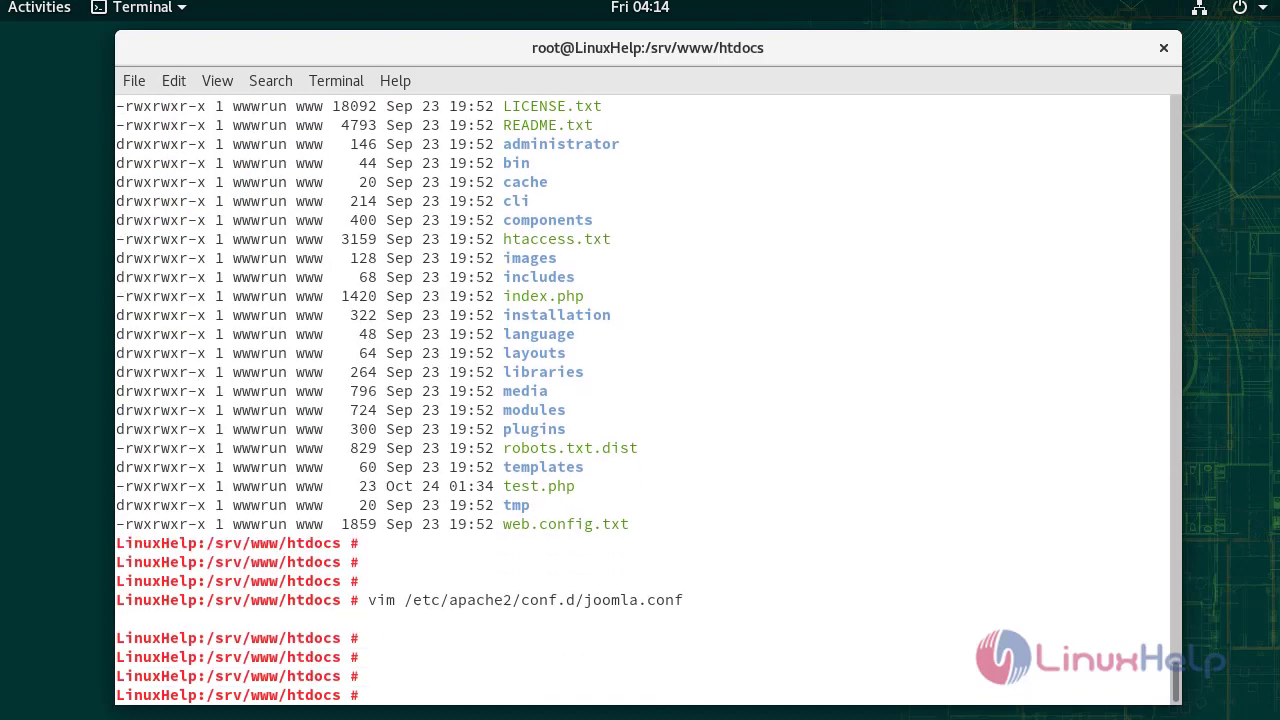
Restart the apache2 service and launch Firefox.
{"action": "type", "text": "systemctl restart apache2"}
{"action": "key", "text": "Return"}
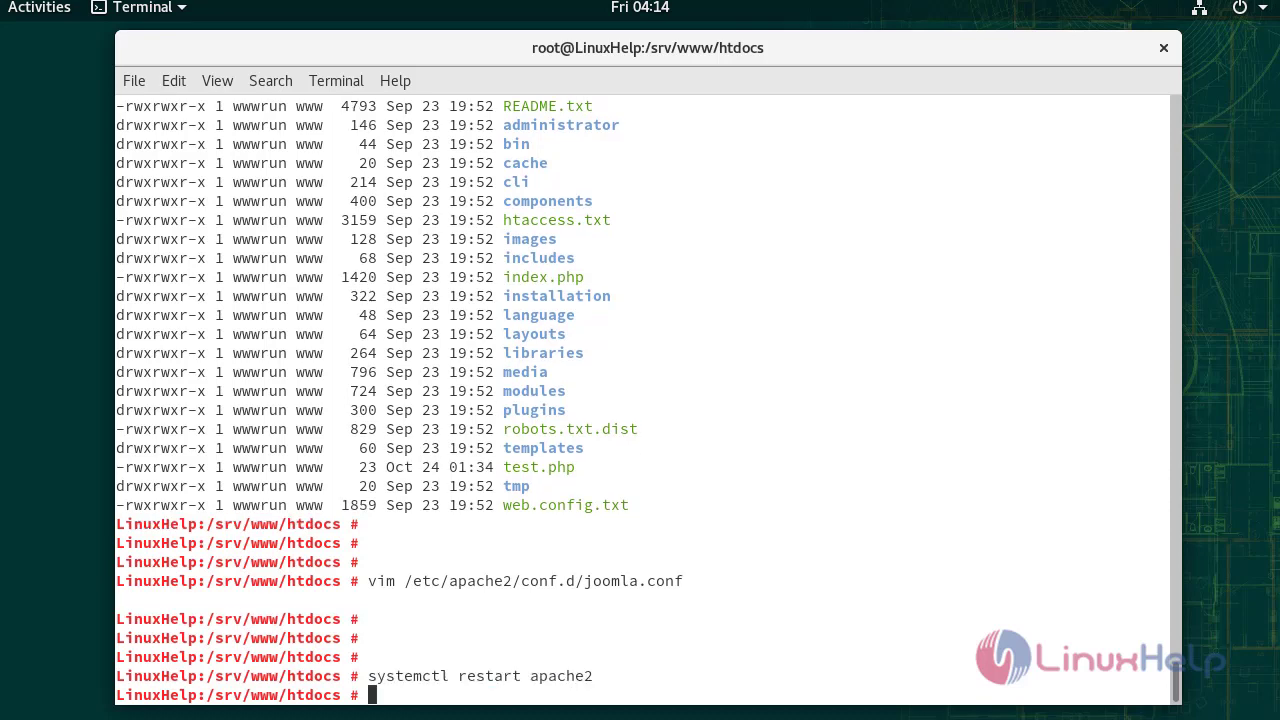
{"action": "key", "text": "Return"}
{"action": "key", "text": "Return"}
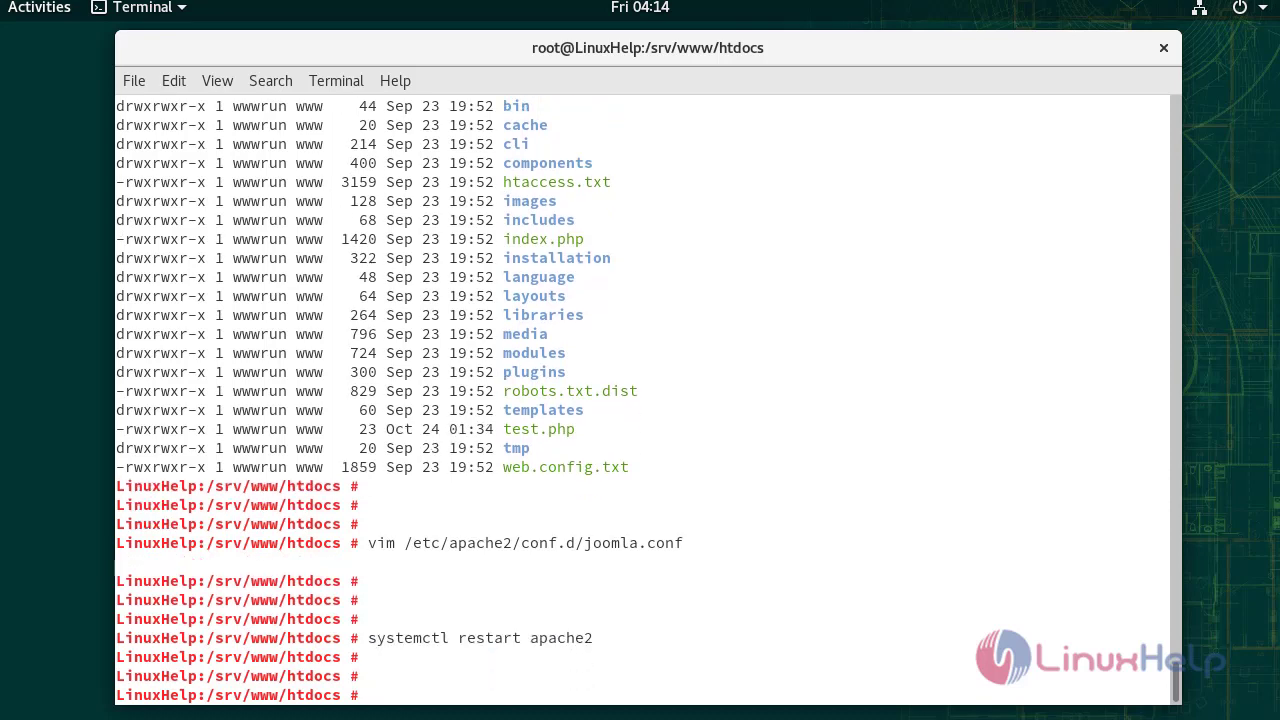
{"action": "key", "text": "super"}
{"action": "left_click", "coordinate": [35, 155]}
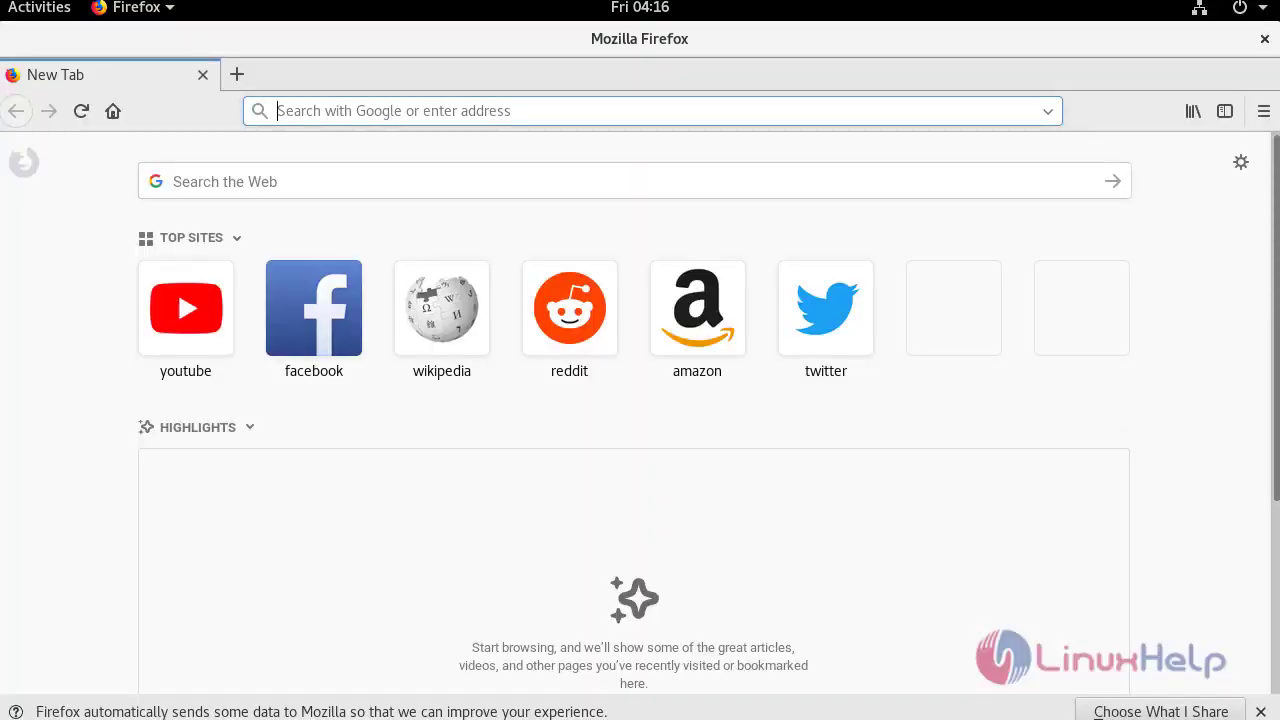
Load the Joomla installer at 192.168.7.231 and enter site name linuxhelp.
{"action": "type", "text": "192.168."}
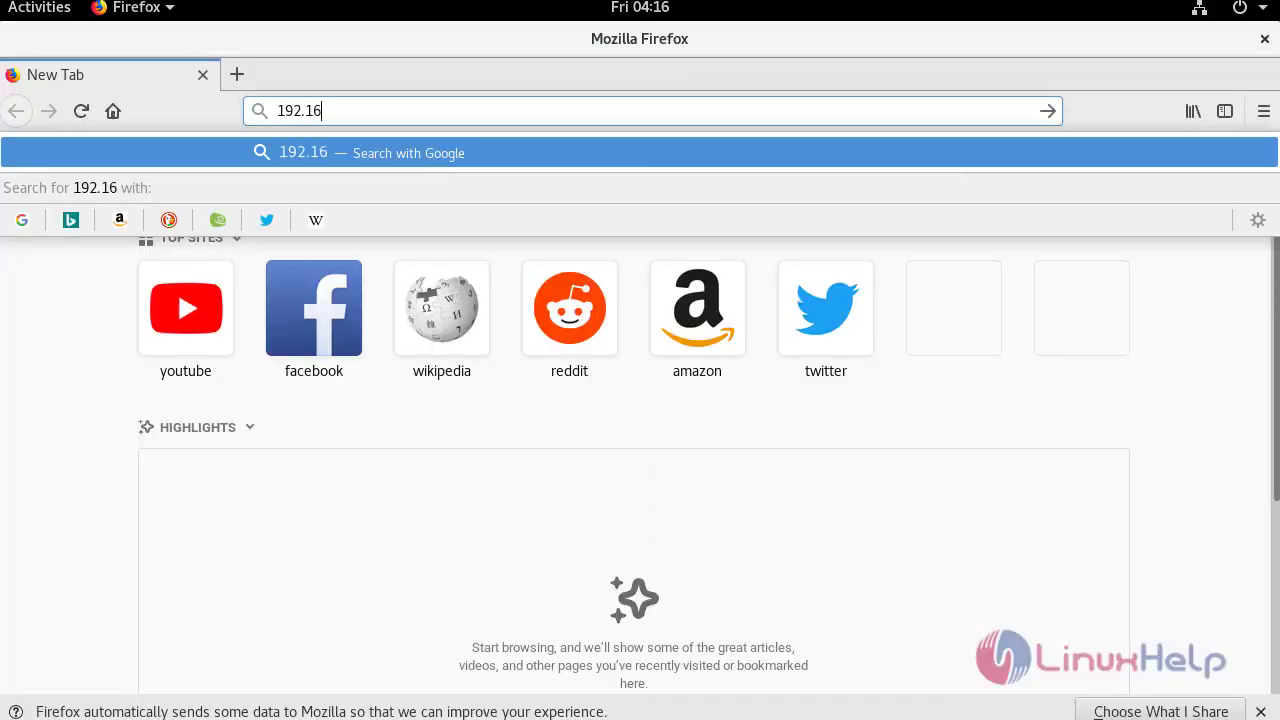
{"action": "type", "text": "7.231/installation/index.php"}
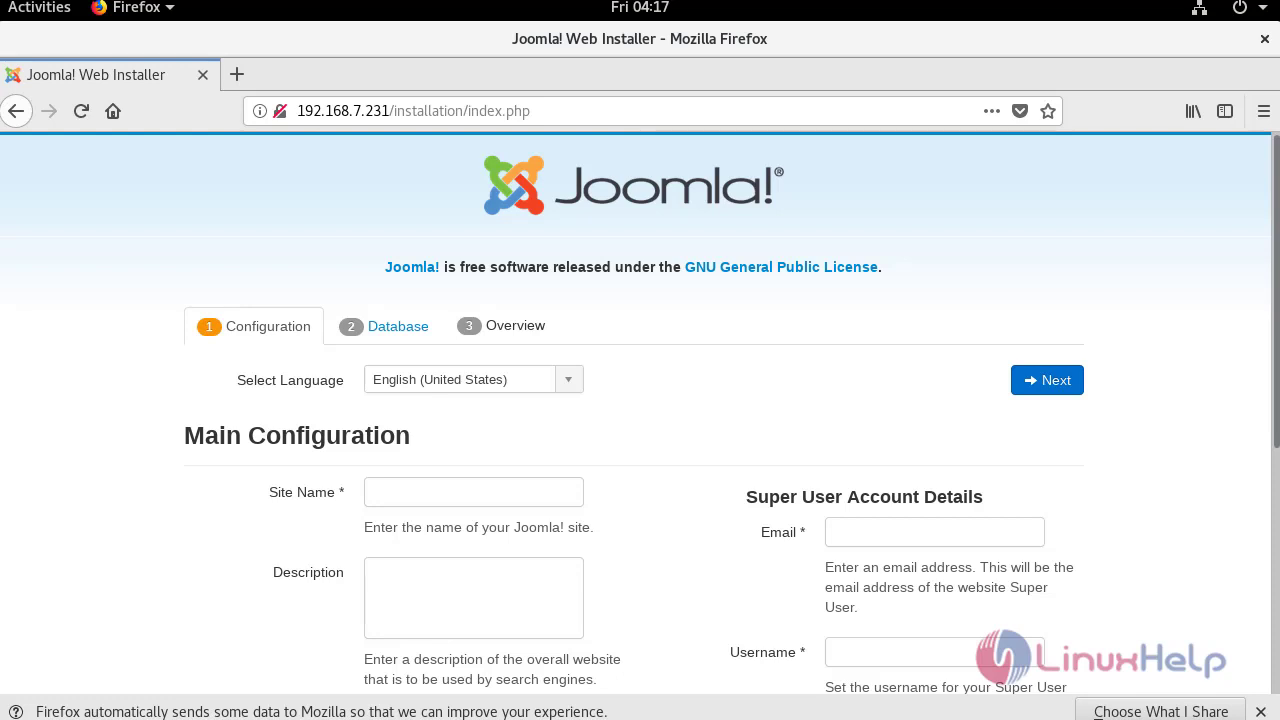
{"action": "left_click", "coordinate": [473, 492]}
{"action": "type", "text": "linuxhelp"}
{"action": "scroll", "coordinate": [640, 400], "scroll_direction": "down", "scroll_amount": 5}
Fill in the super user's e-mail, username, password and password confirmation.
{"action": "left_click", "coordinate": [934, 280]}
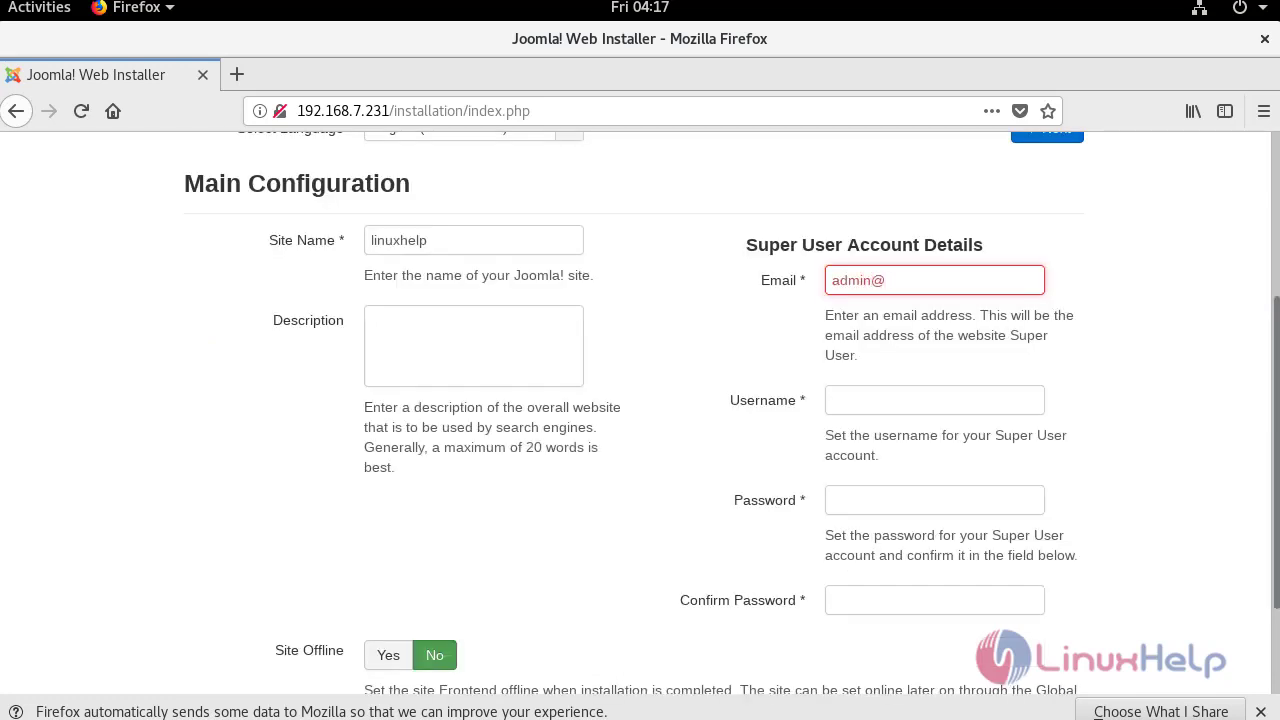
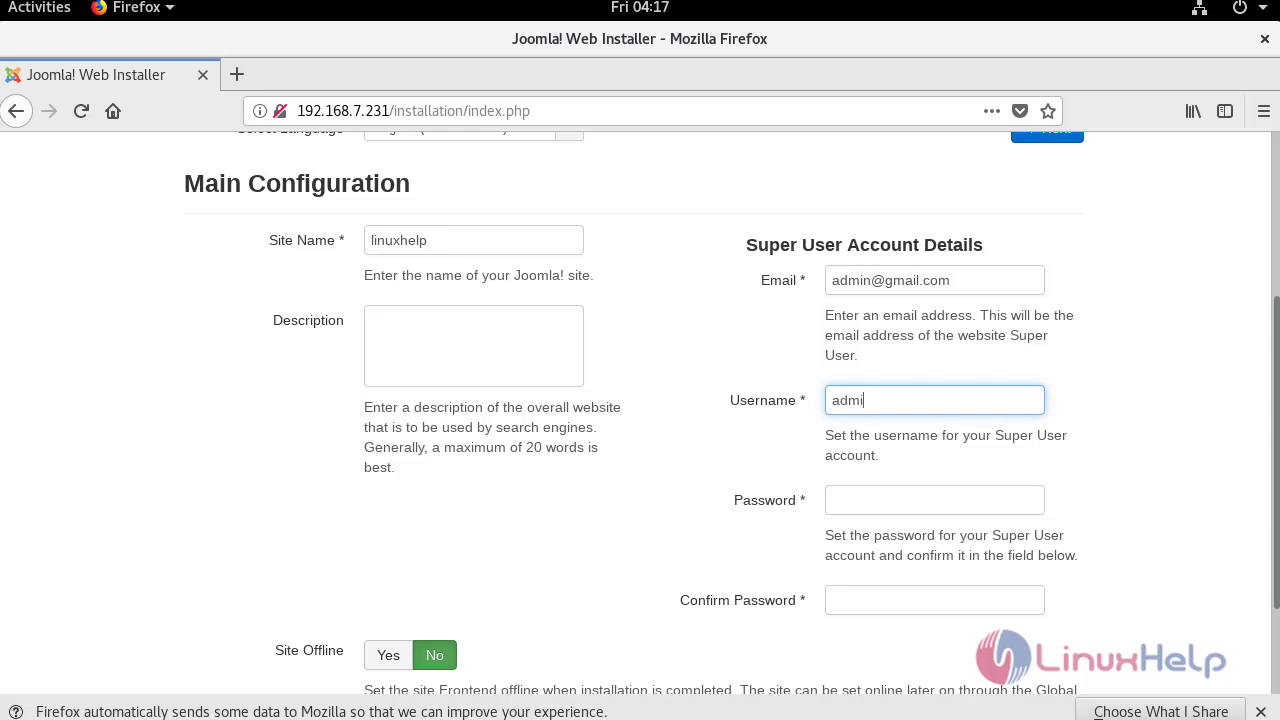
{"action": "key", "text": "Tab"}
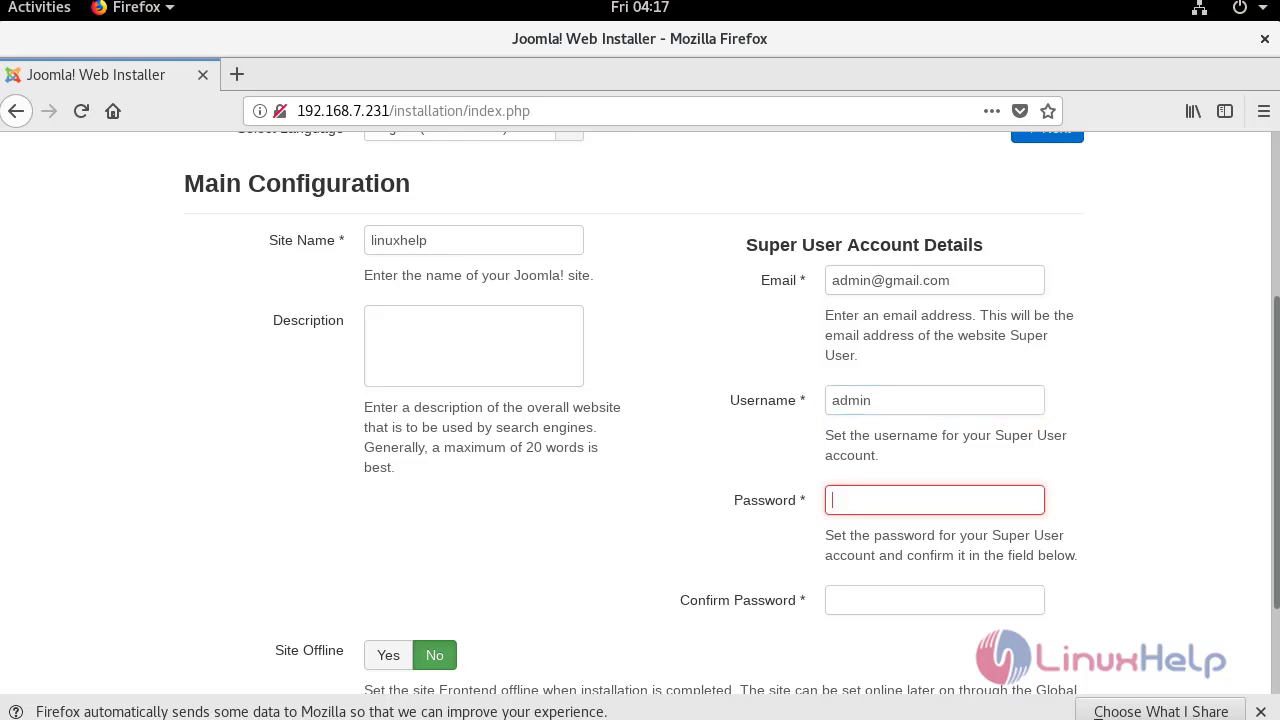
{"action": "type", "text": "•••••••"}
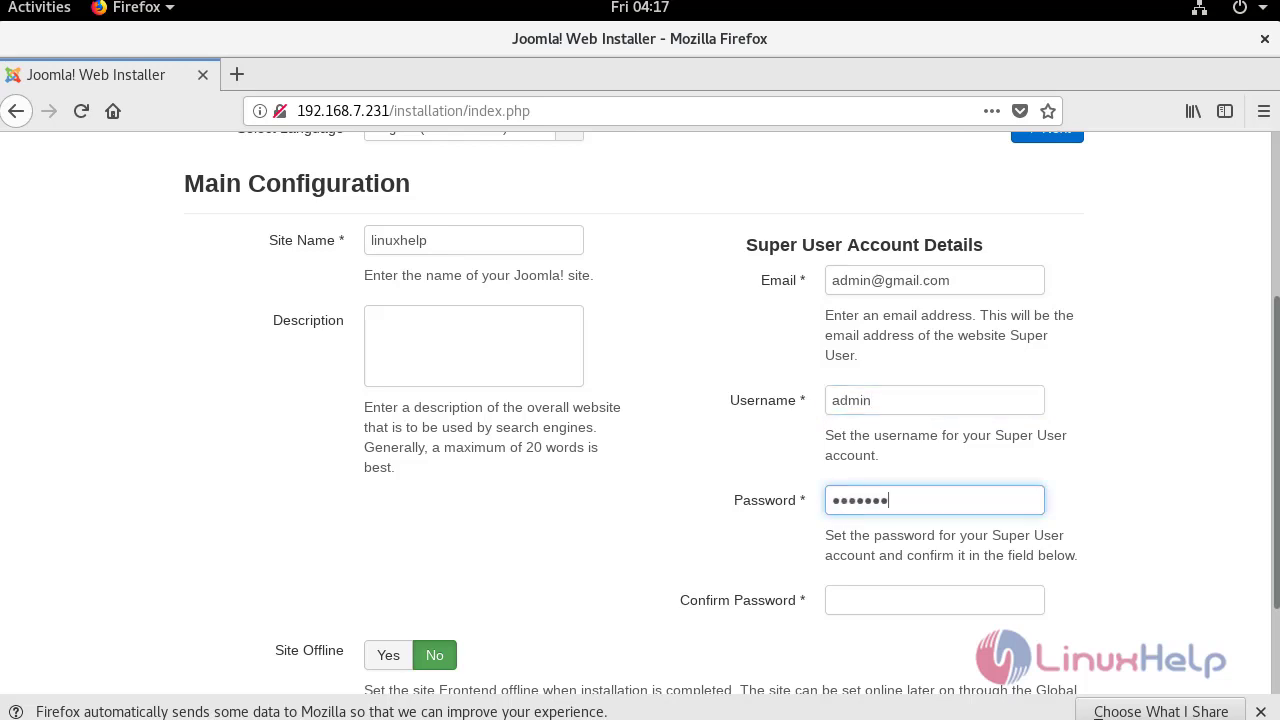
{"action": "type", "text": "•"}
{"action": "key", "text": "Tab"}
{"action": "type", "text": "••••••••"}
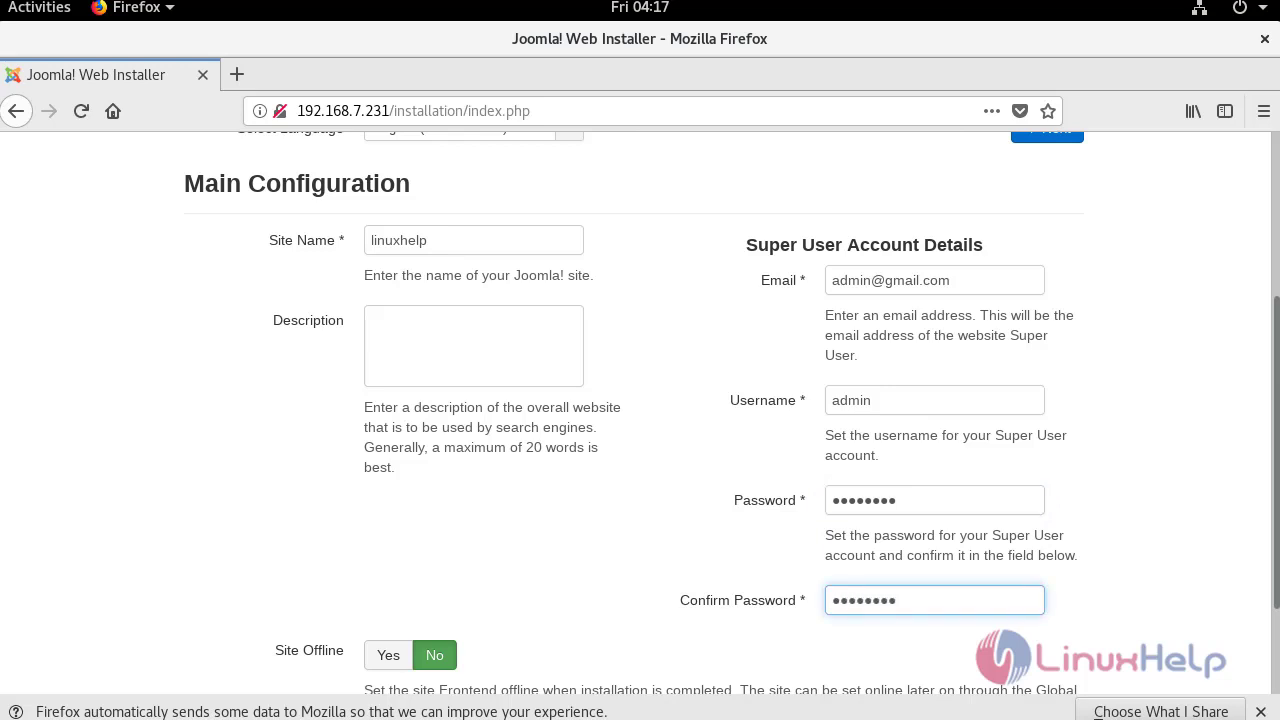
{"action": "scroll", "coordinate": [732, 413], "scroll_direction": "down", "scroll_amount": 3}
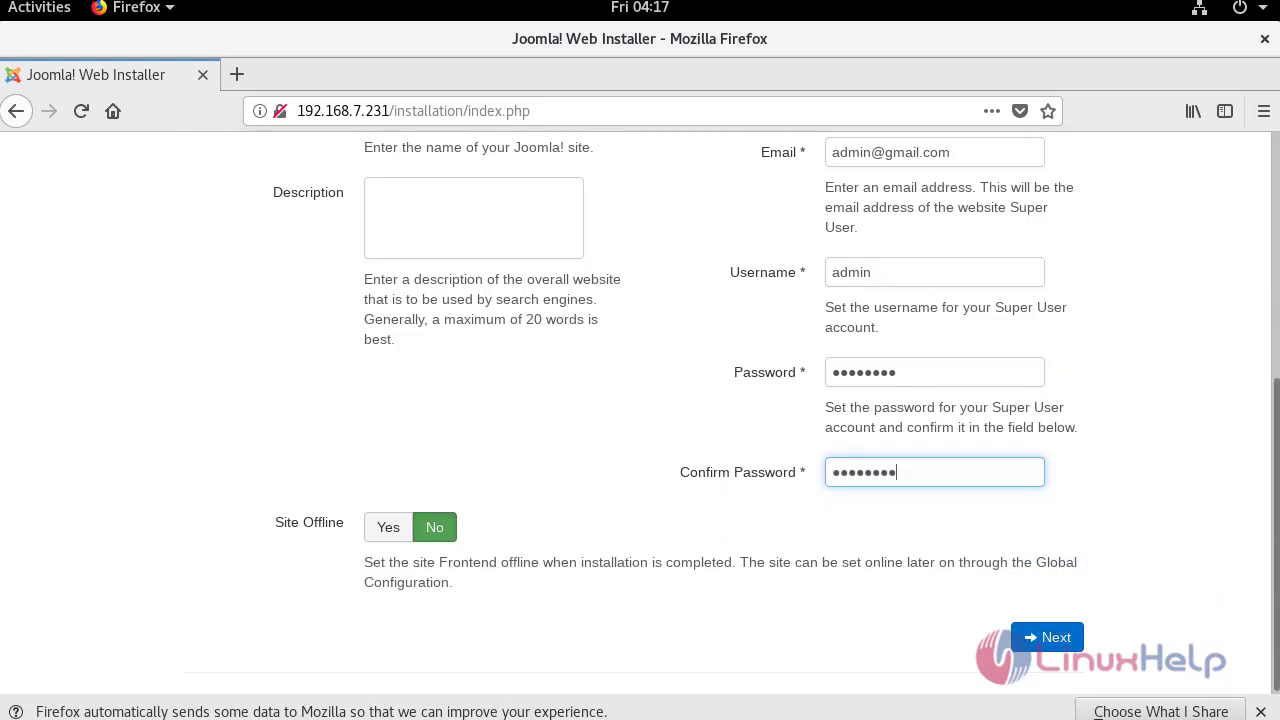
On the database step, enter username root, the database password and database name joomla.
{"action": "left_click", "coordinate": [1047, 637]}
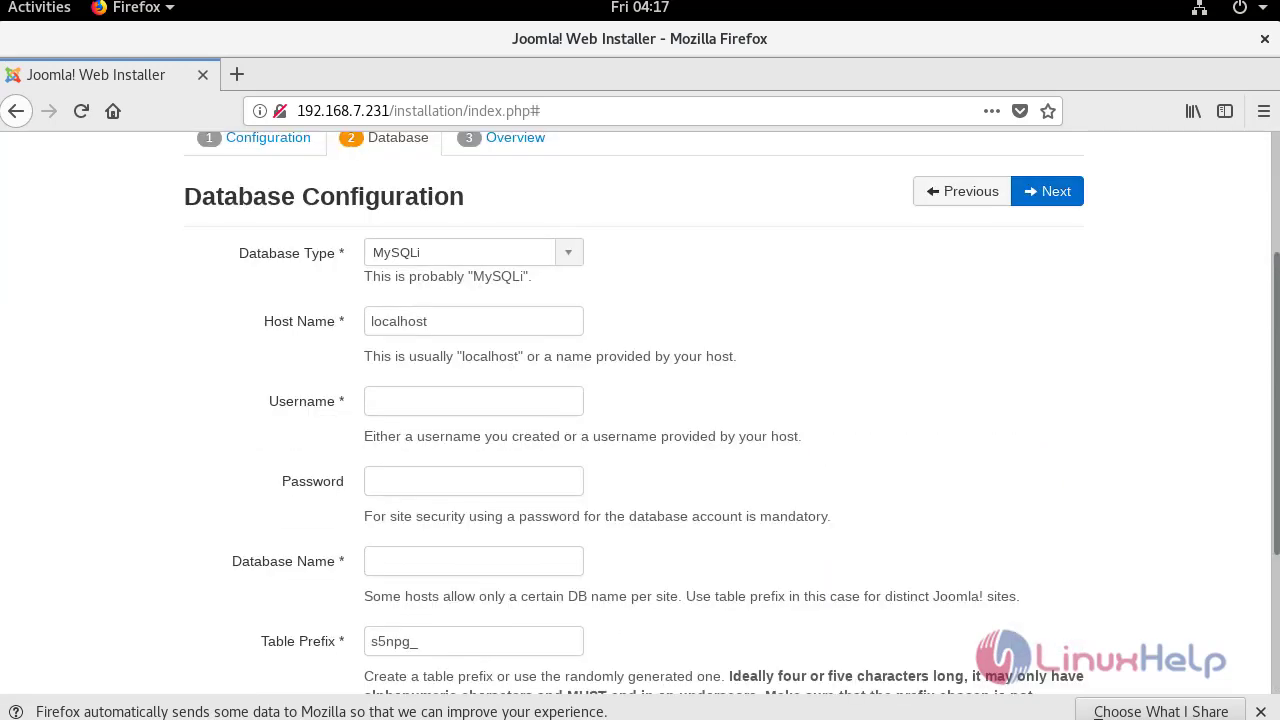
{"action": "left_click", "coordinate": [473, 401]}
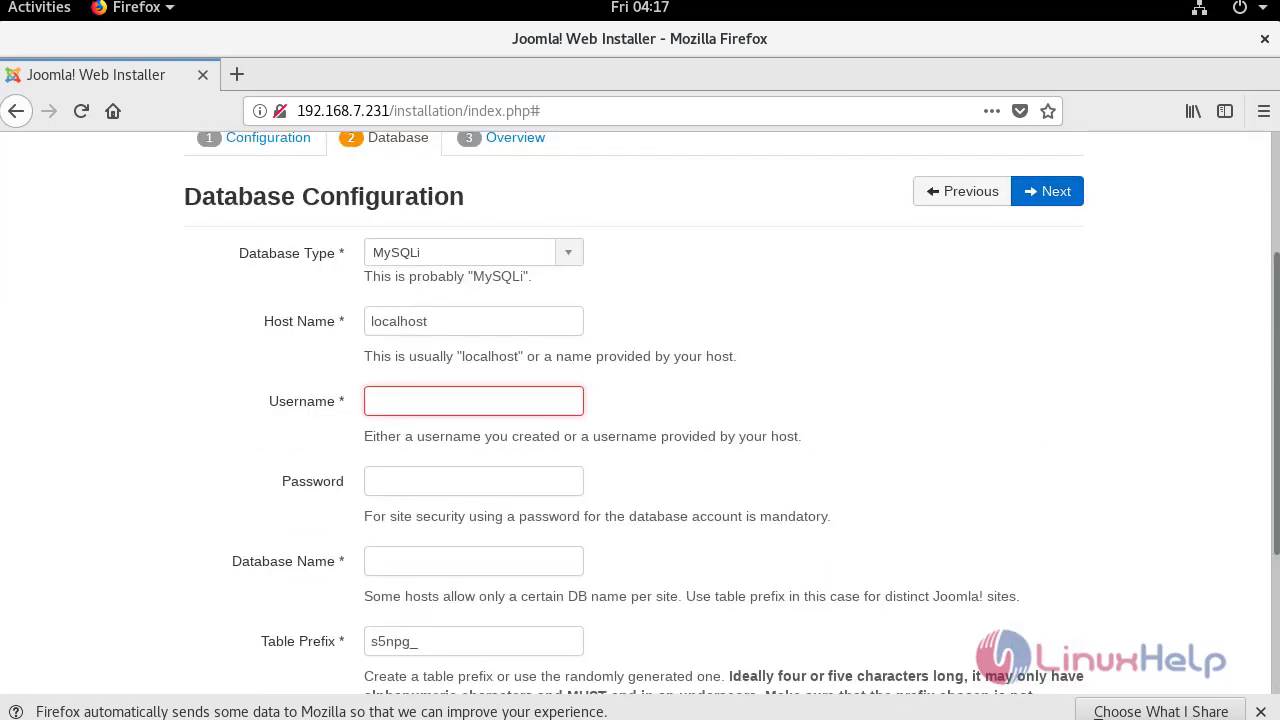
{"action": "type", "text": "root"}
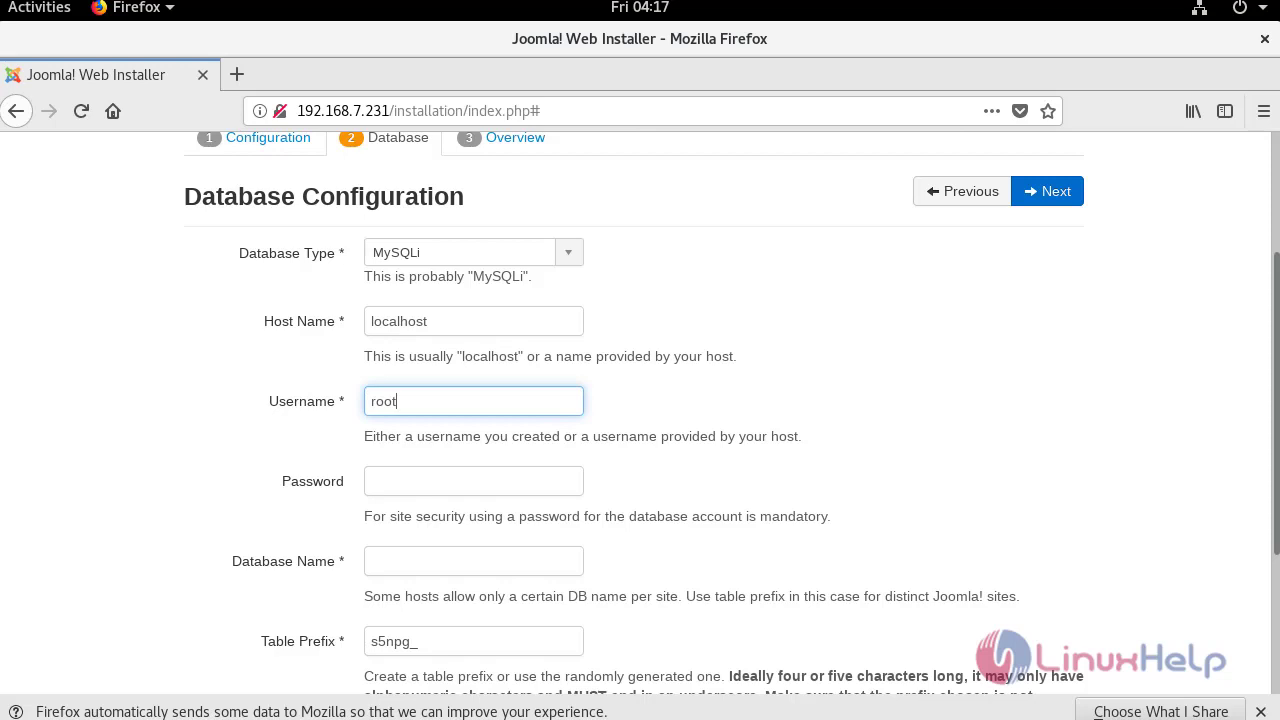
{"action": "left_click", "coordinate": [473, 481]}
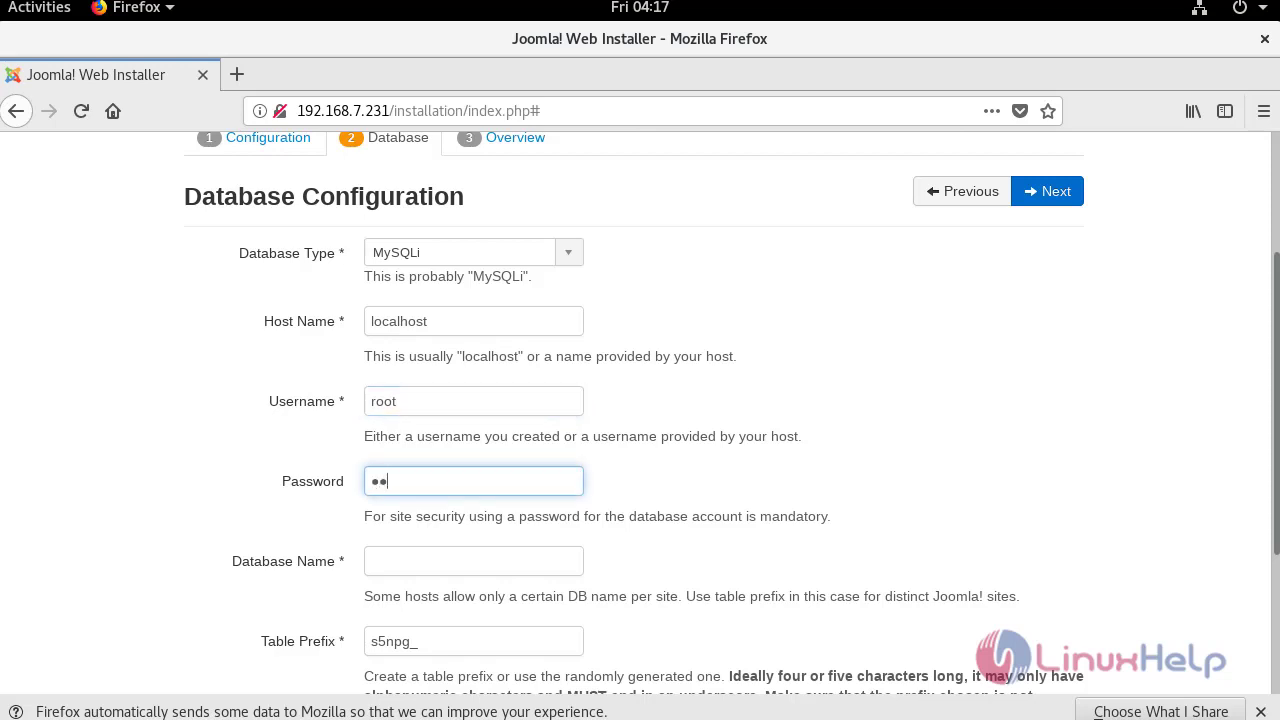
{"action": "type", "text": "3456"}
{"action": "key", "text": "Tab"}
{"action": "type", "text": "joomla"}
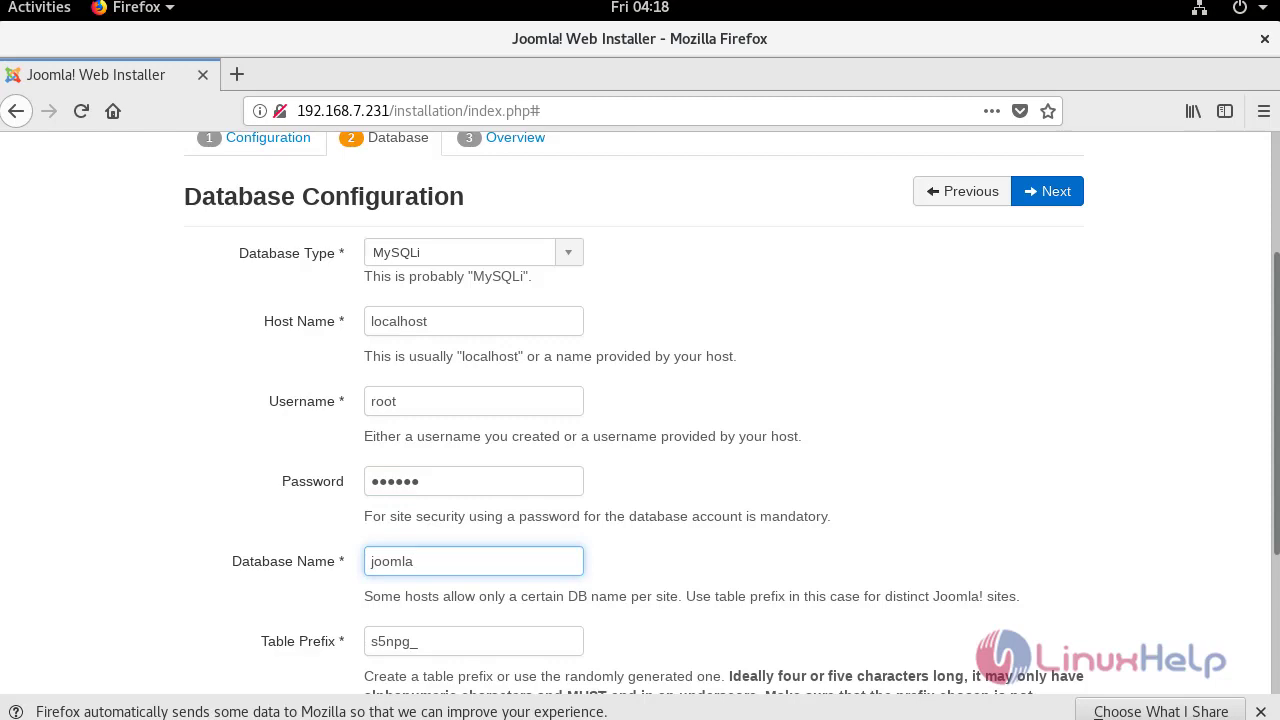
Advance to the installation Overview and review the pre-installation checks.
{"action": "scroll", "coordinate": [1050, 665], "scroll_direction": "down", "scroll_amount": 3}
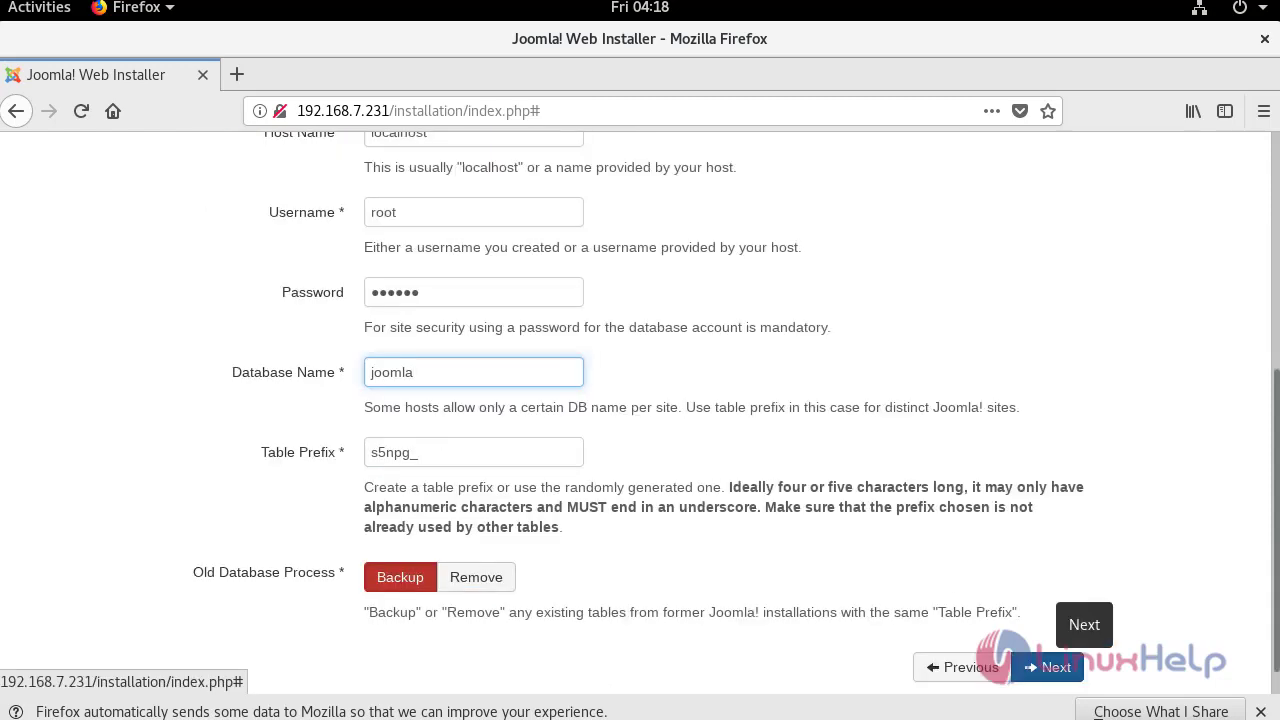
{"action": "left_click", "coordinate": [1050, 665]}
{"action": "scroll", "coordinate": [1050, 665], "scroll_direction": "down", "scroll_amount": 7}
{"action": "scroll", "coordinate": [1050, 660], "scroll_direction": "down", "scroll_amount": 5}
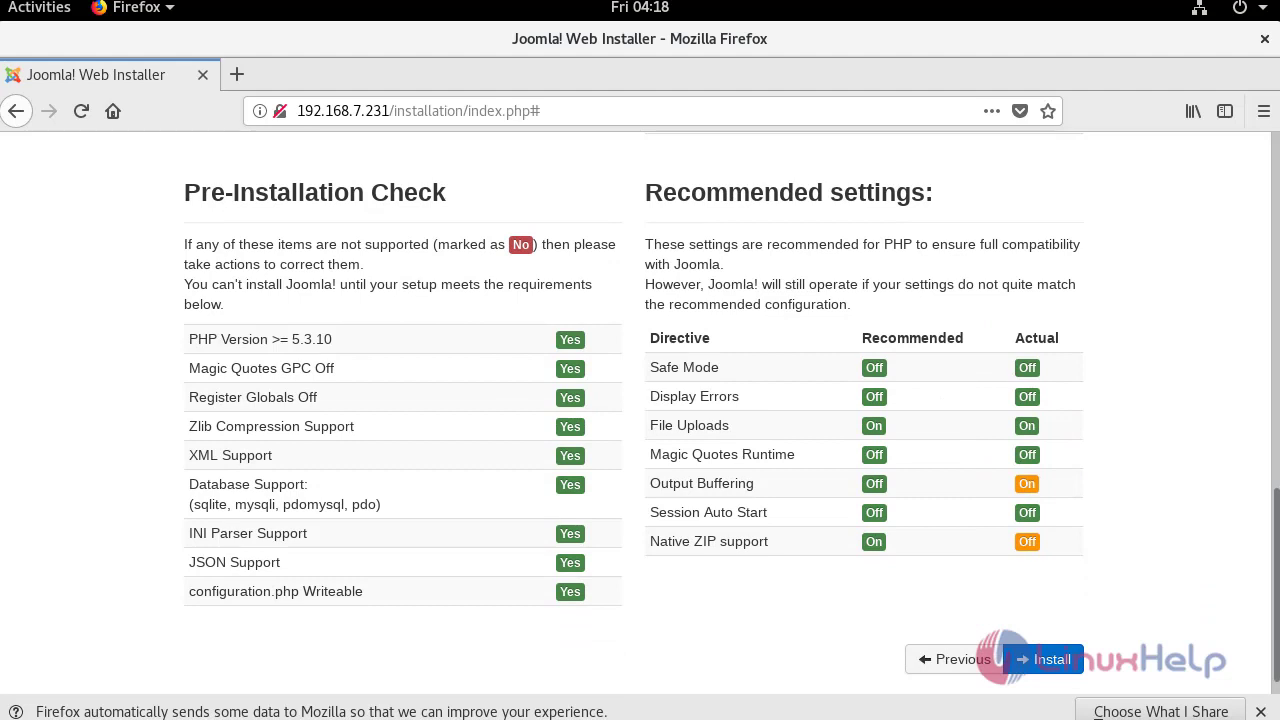
Install Joomla, remove the installation folder, and select the installer path in the address bar.
{"action": "left_click", "coordinate": [1052, 659]}
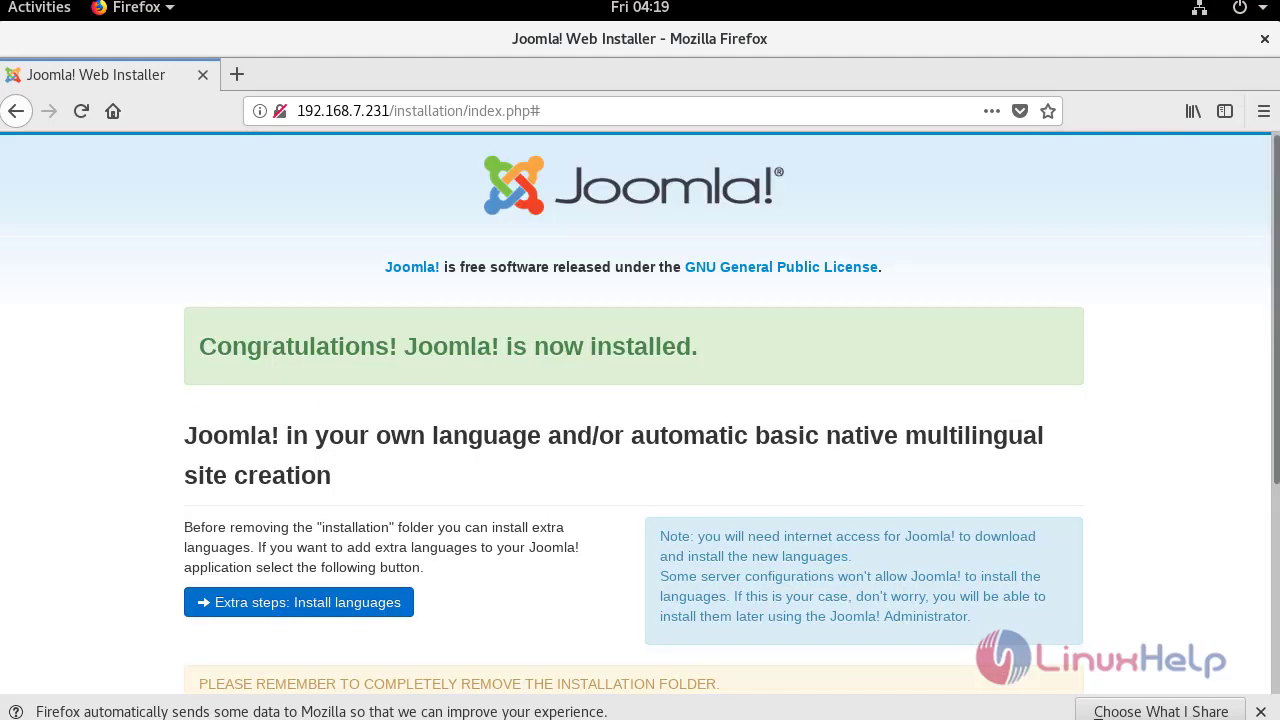
{"action": "scroll", "coordinate": [640, 410], "scroll_direction": "down", "scroll_amount": 5}
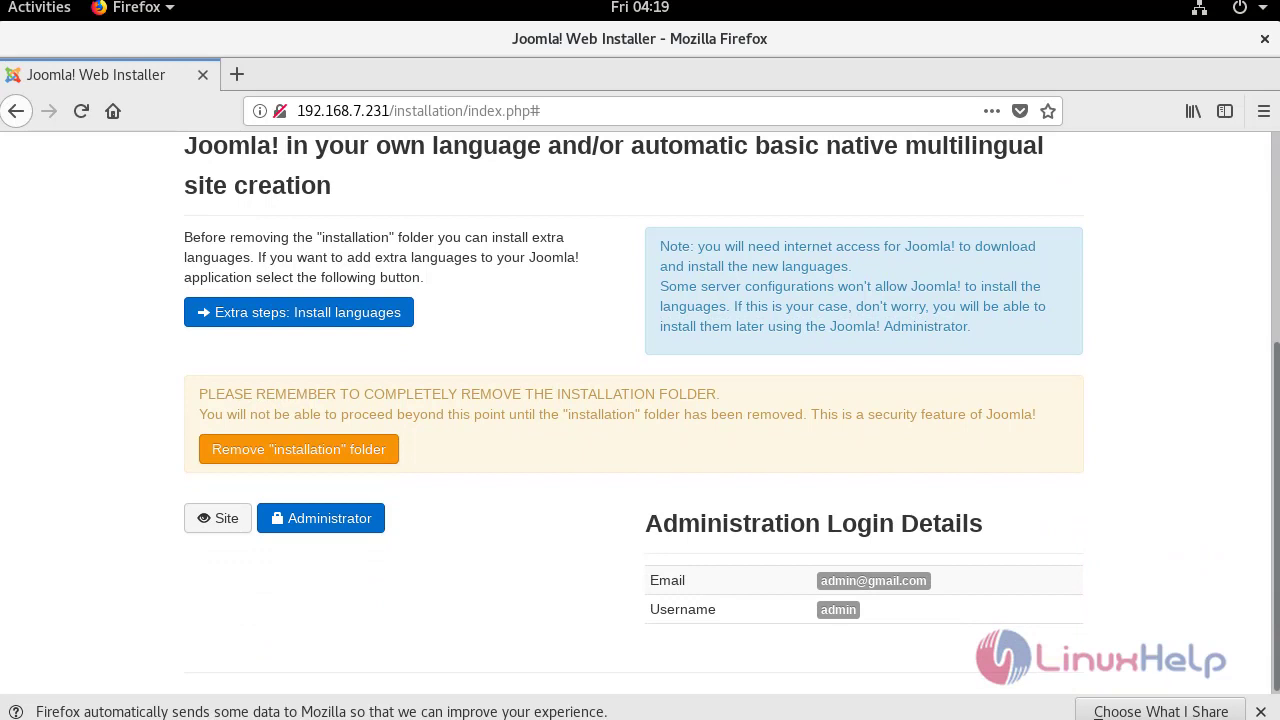
{"action": "left_click", "coordinate": [298, 449]}
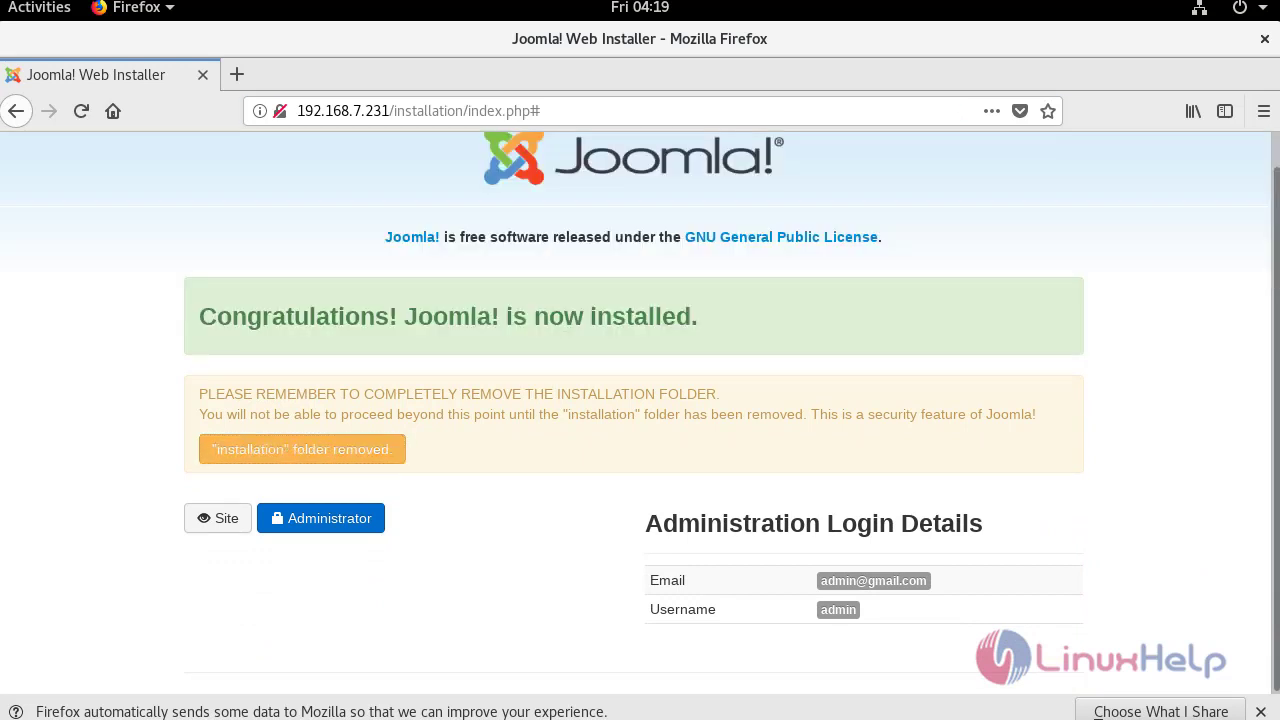
{"action": "left_click_drag", "start_coordinate": [541, 110], "coordinate": [389, 110]}
Load the linuxhelp home page at 192.168.7.231 and log in with the super user's username and password.
{"action": "key", "text": "BackSpace"}
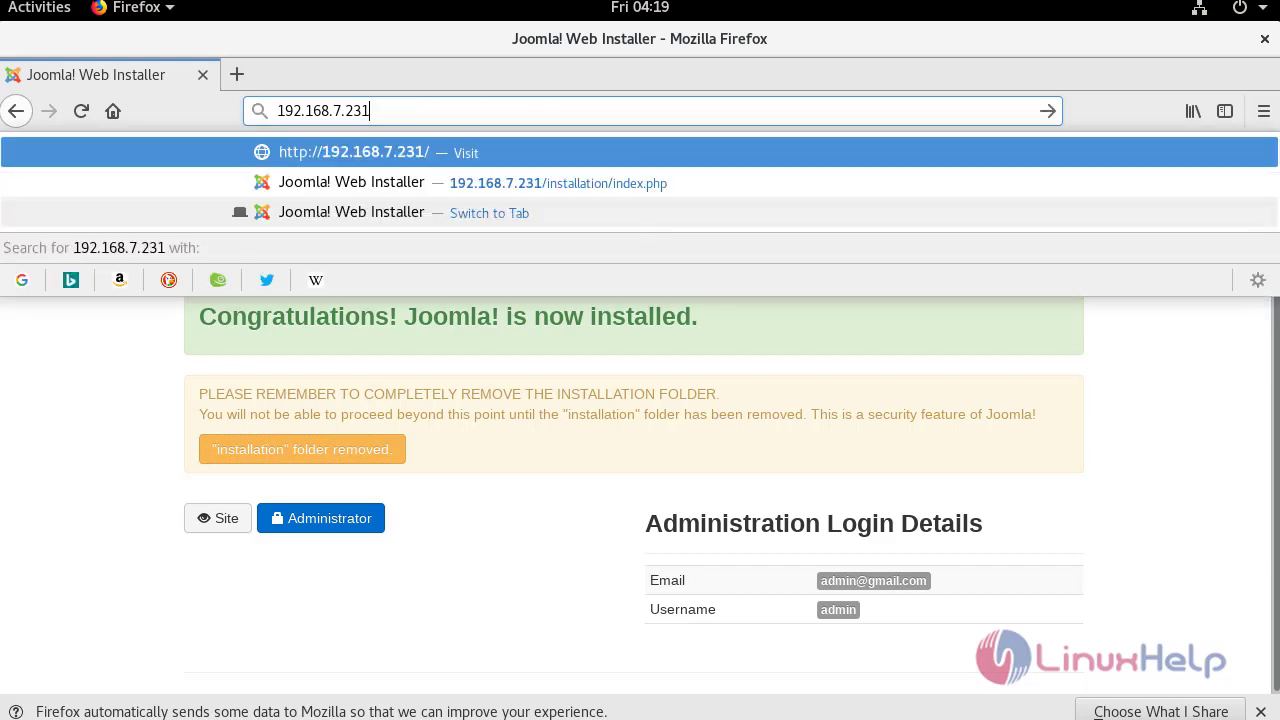
{"action": "key", "text": "Return"}
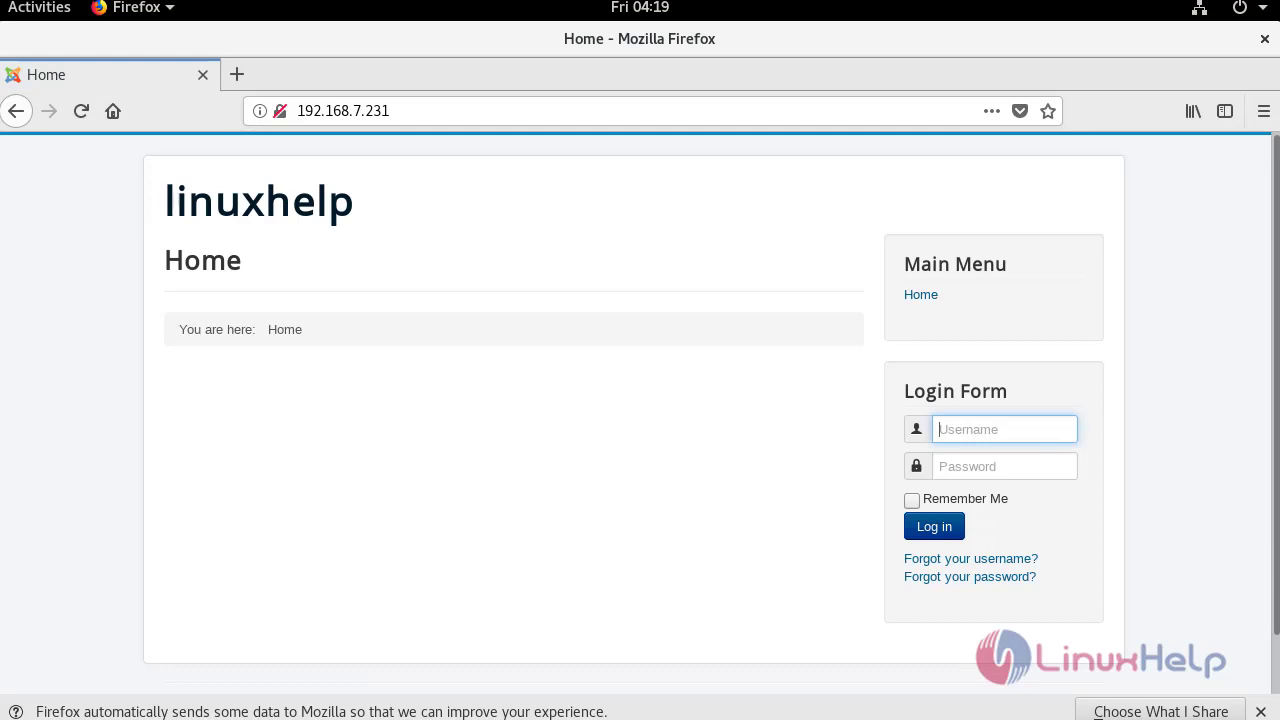
{"action": "type", "text": "admin"}
{"action": "key", "text": "Tab"}
{"action": "type", "text": "12345678"}
{"action": "key", "text": "Return"}
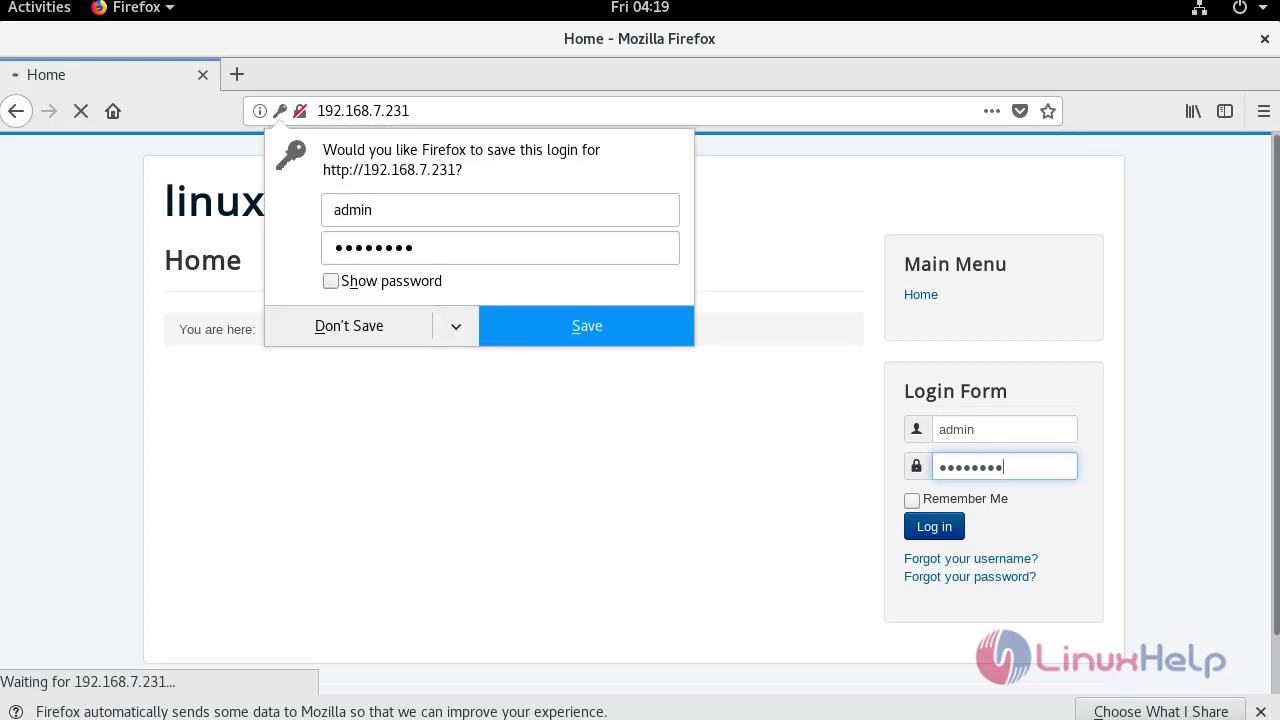